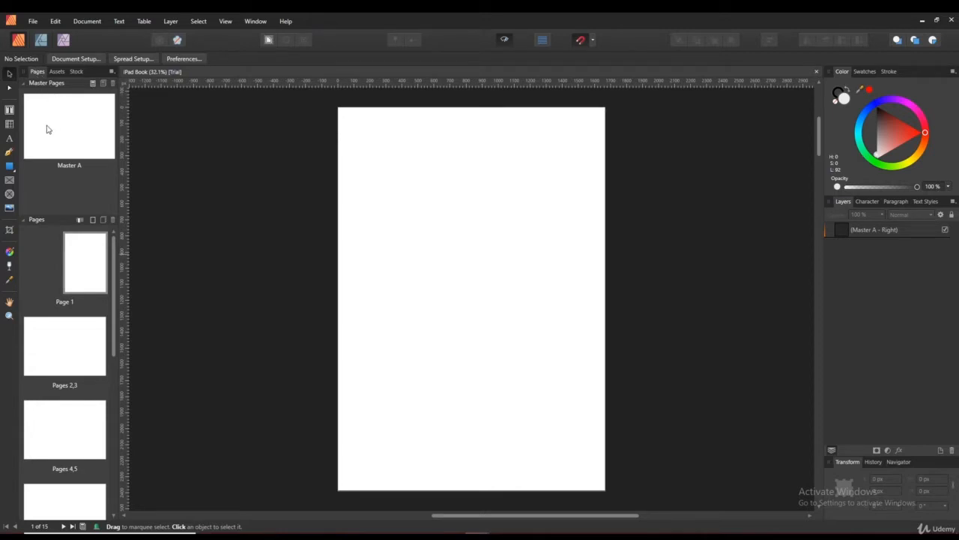
Step: Check which studio panels are available and enabled, leaving their visibility as it is
click(224, 22)
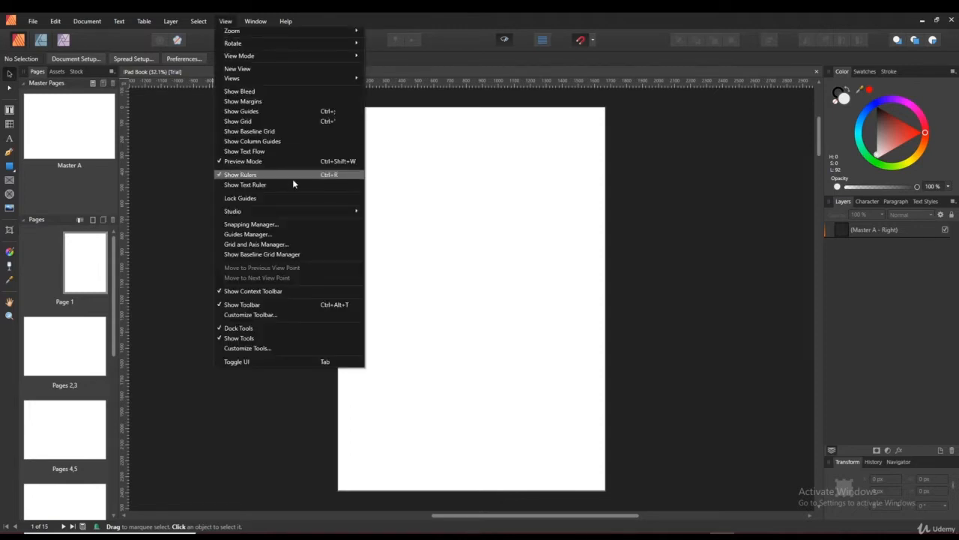
mouse_move(325, 209)
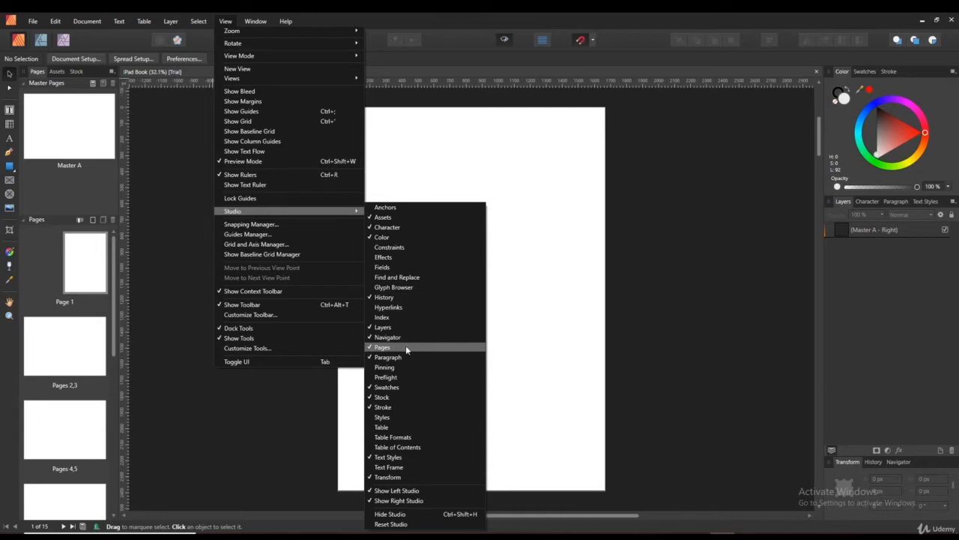
click(90, 182)
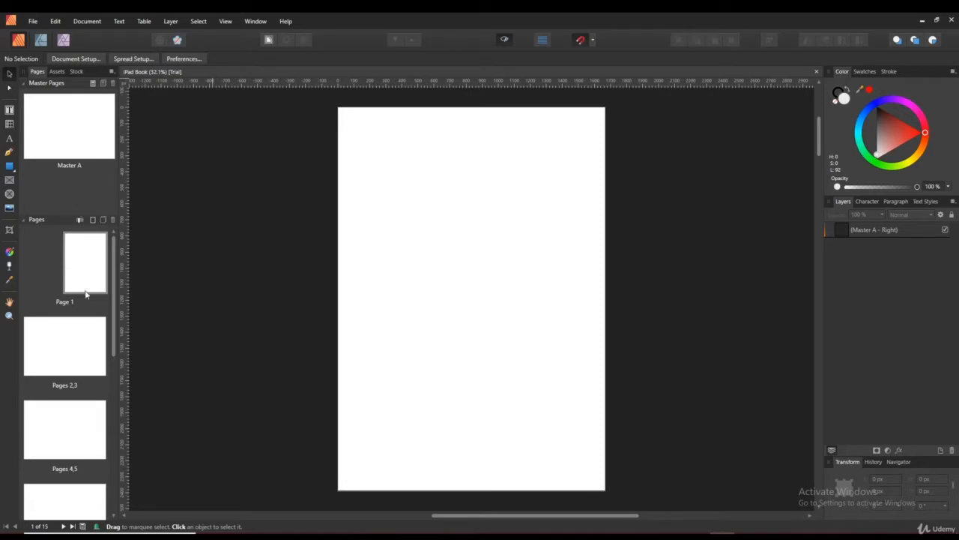
Step: Look over the Master A thumbnail and browse the document's page thumbnails from Page 1 to the end
click(86, 294)
click(59, 150)
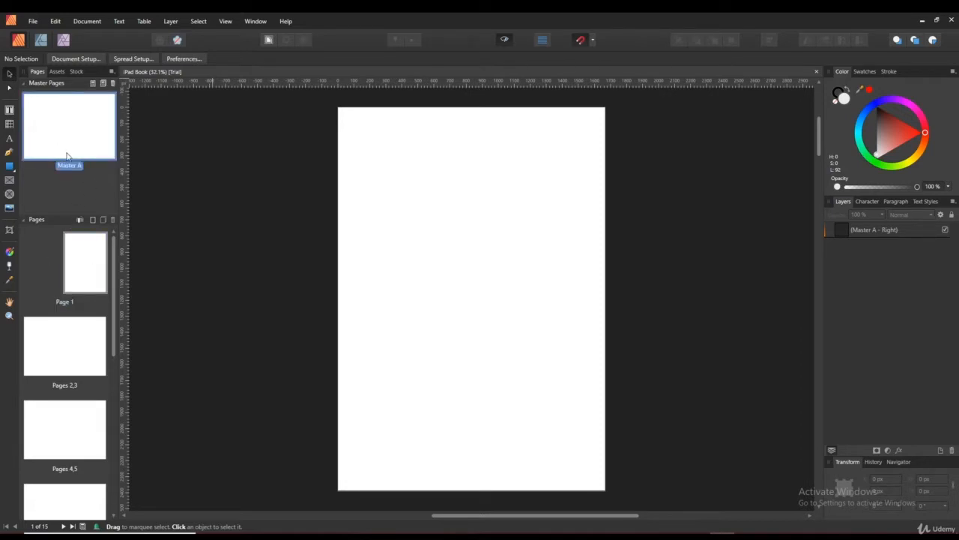
click(49, 271)
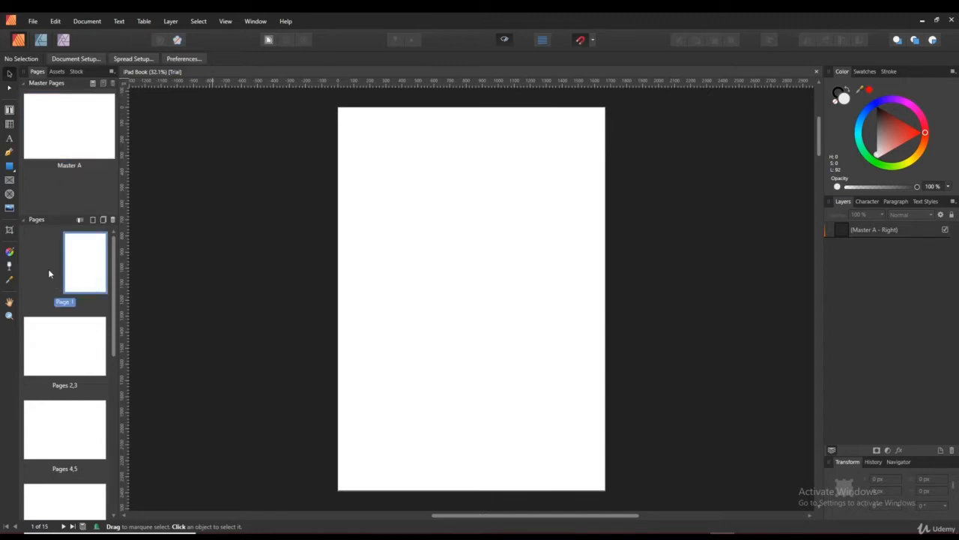
scroll(59, 336, down, 2)
scroll(59, 337, up, 2)
drag(113, 300, 113, 448)
scroll(86, 246, up, 10)
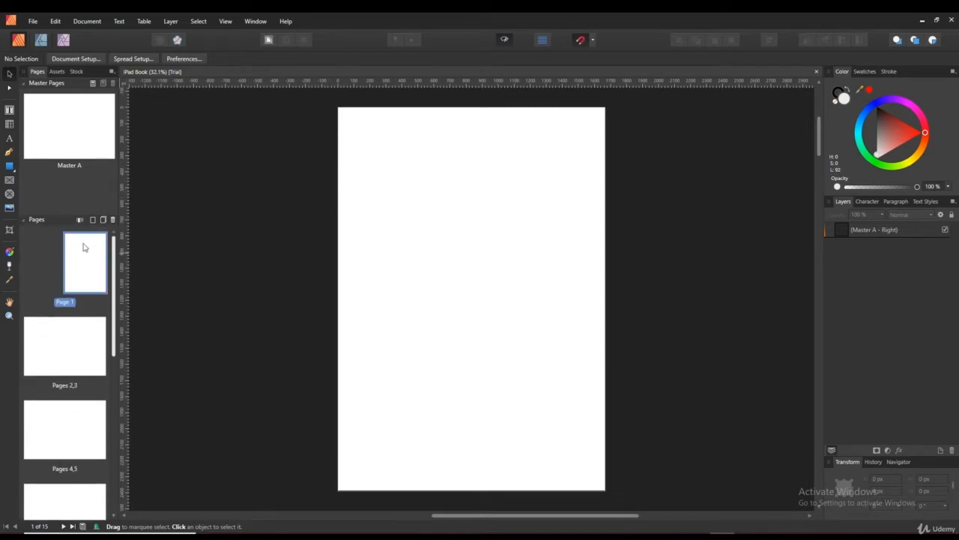
Step: View the spread of pages 2 and 3 on the canvas and return to Page 1
click(46, 347)
drag(460, 289, 309, 325)
drag(428, 329, 440, 285)
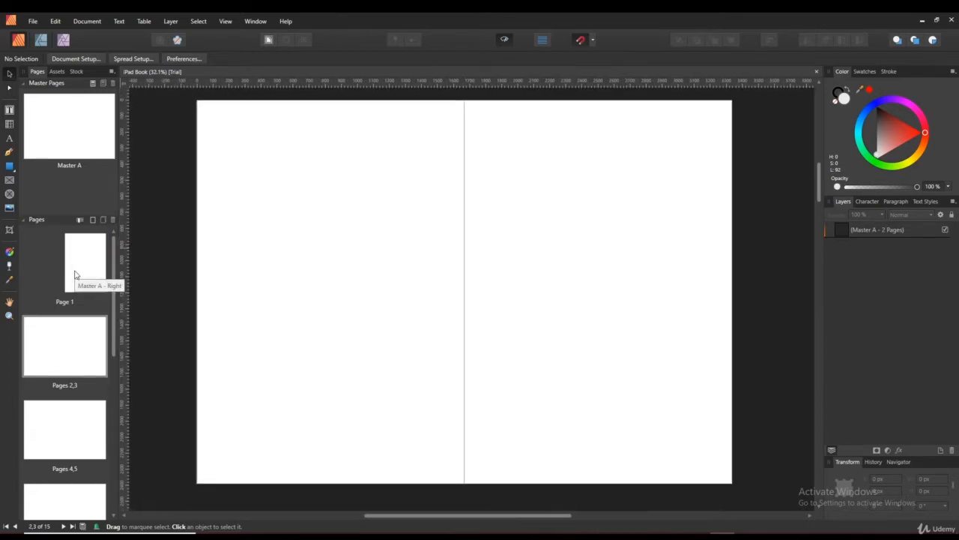
click(74, 274)
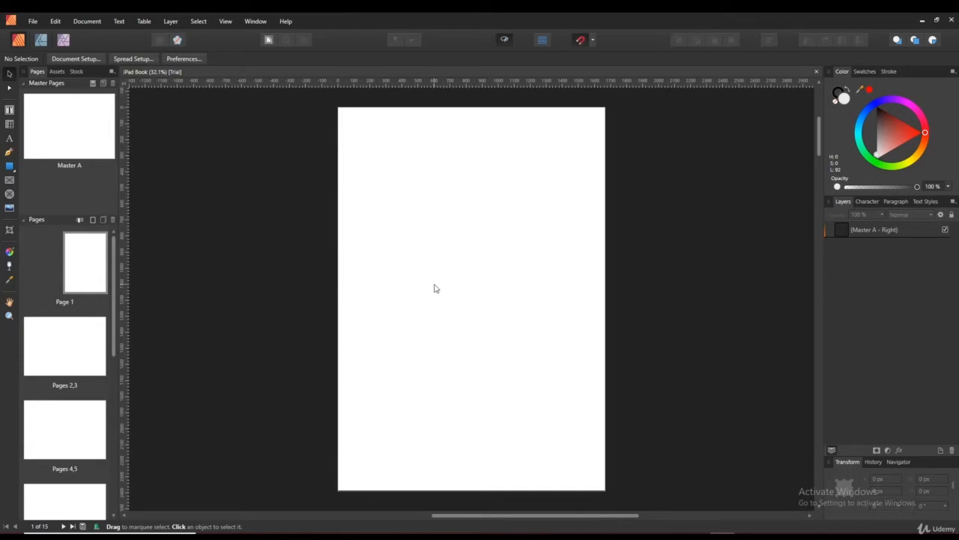
click(93, 262)
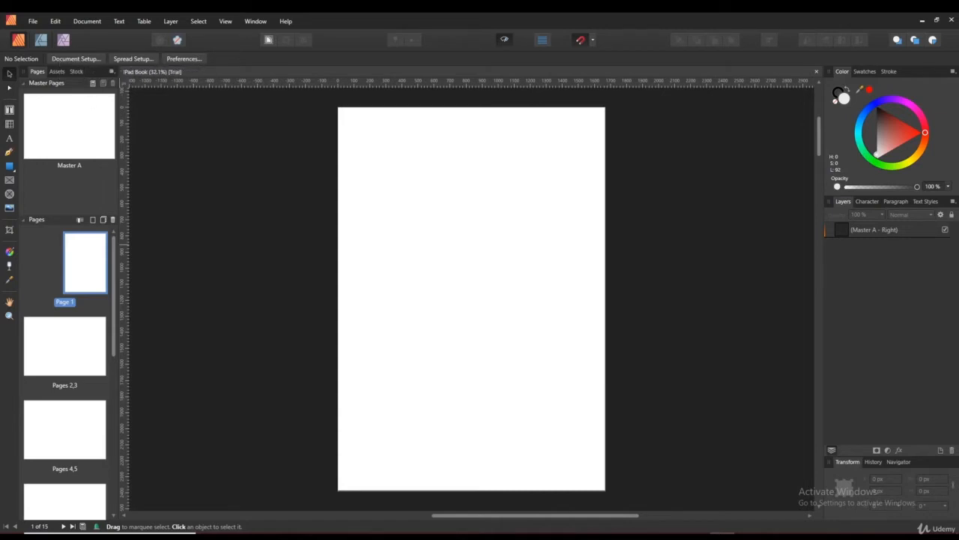
Step: Compare the Node and Move tool options, and look at the Preferences categories before closing them
click(9, 89)
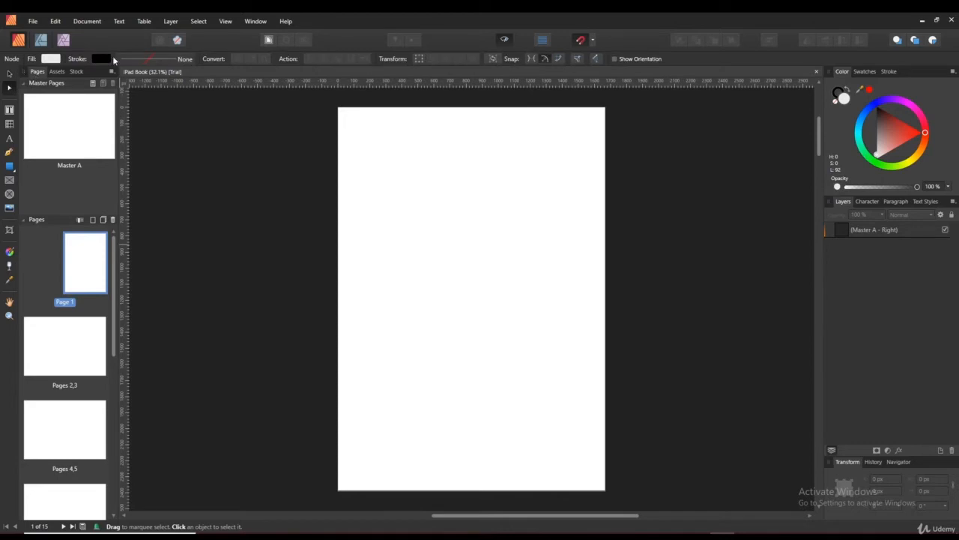
click(8, 74)
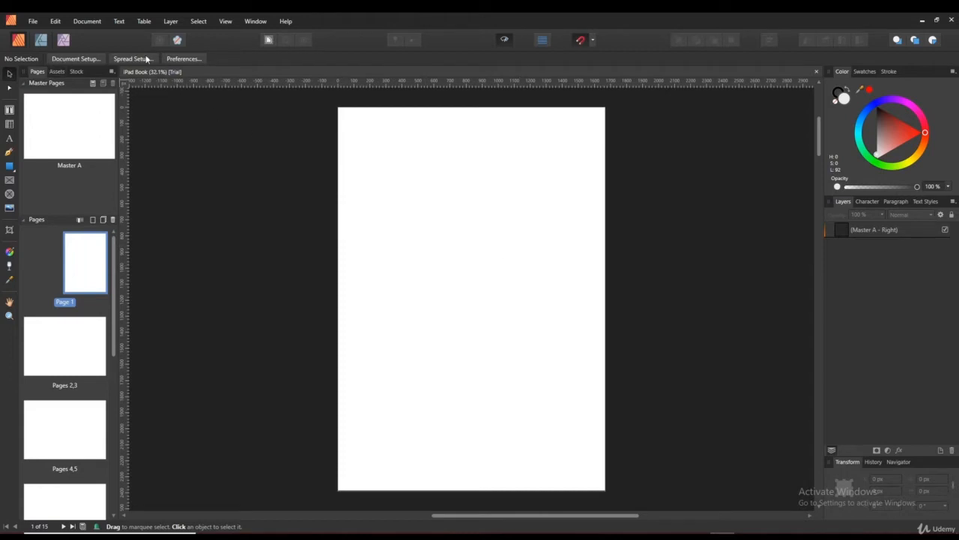
click(184, 58)
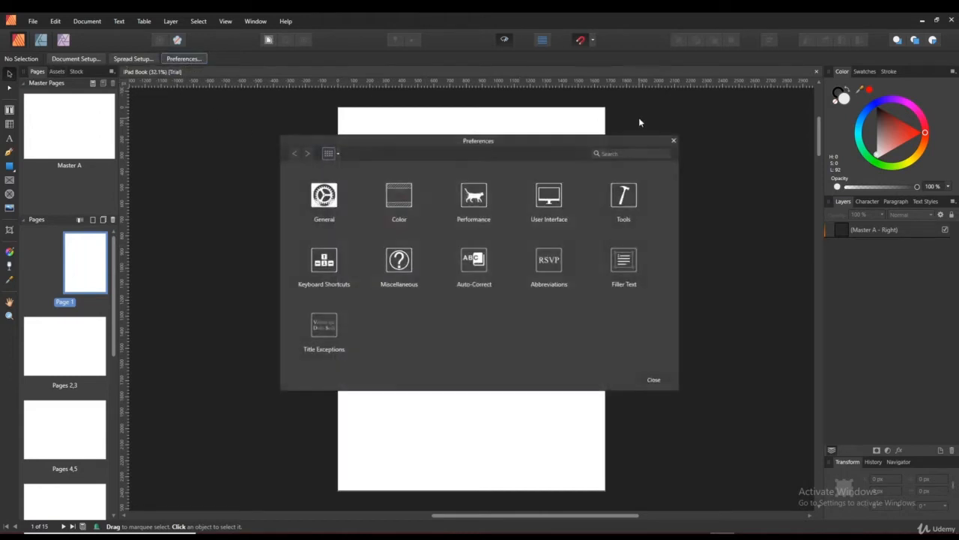
click(670, 139)
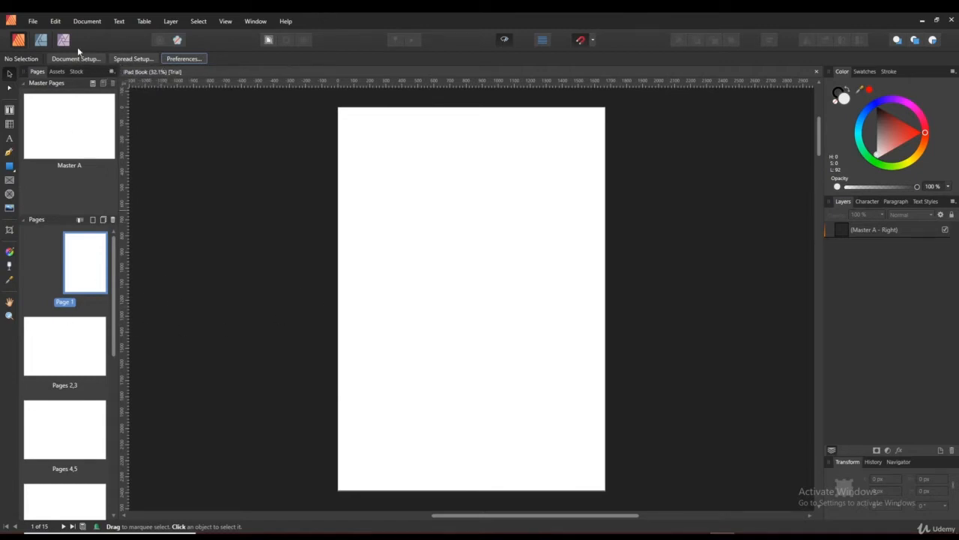
Step: Review the document setup's layout, color and bleed settings without changing any of them
click(96, 59)
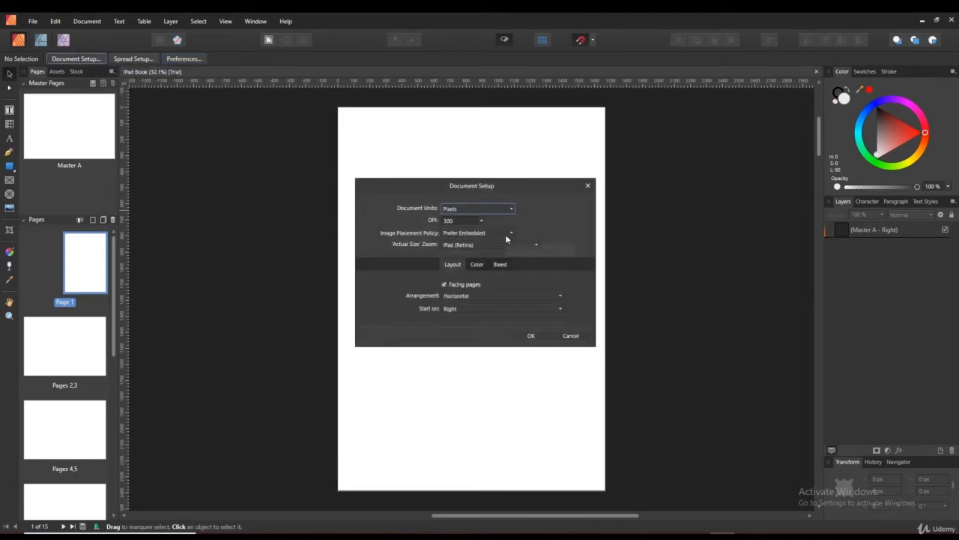
click(481, 265)
click(499, 265)
click(447, 266)
click(576, 339)
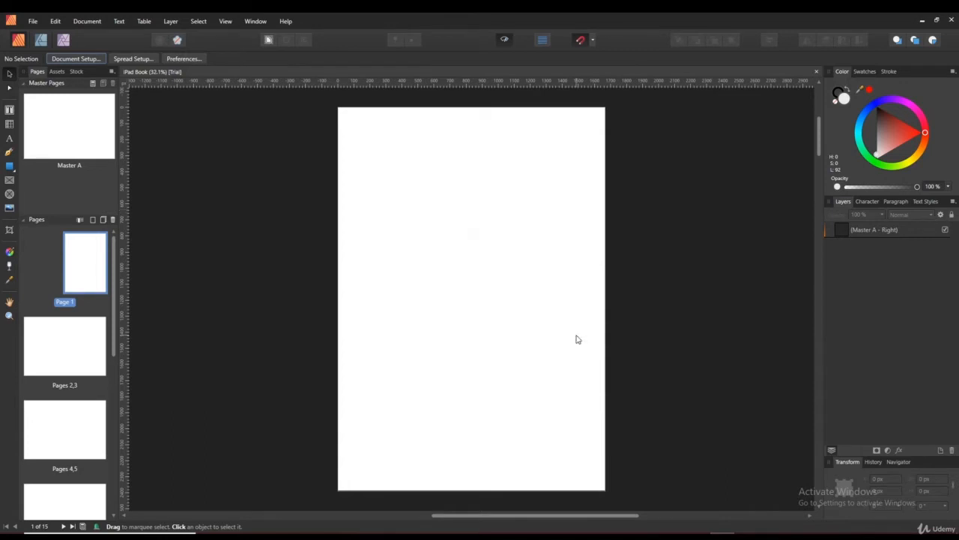
click(71, 59)
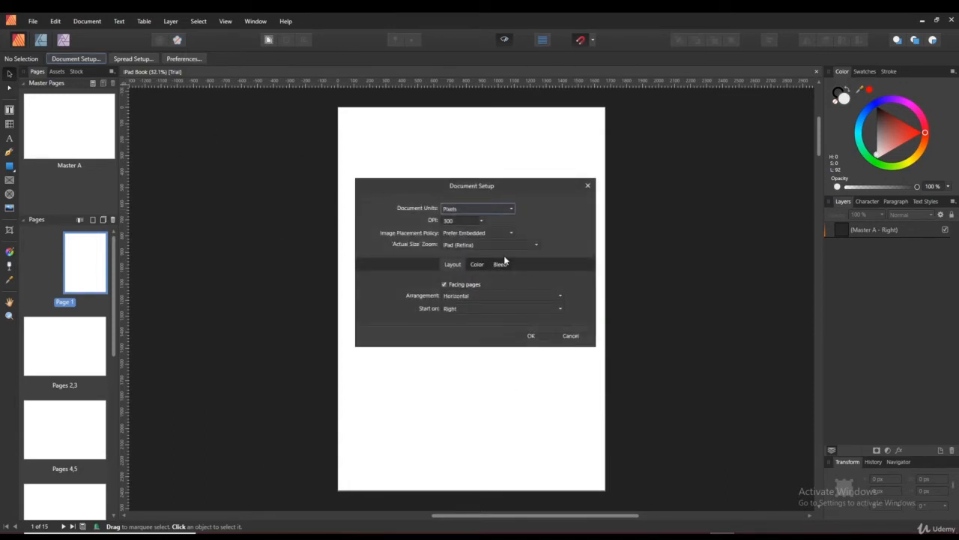
click(535, 338)
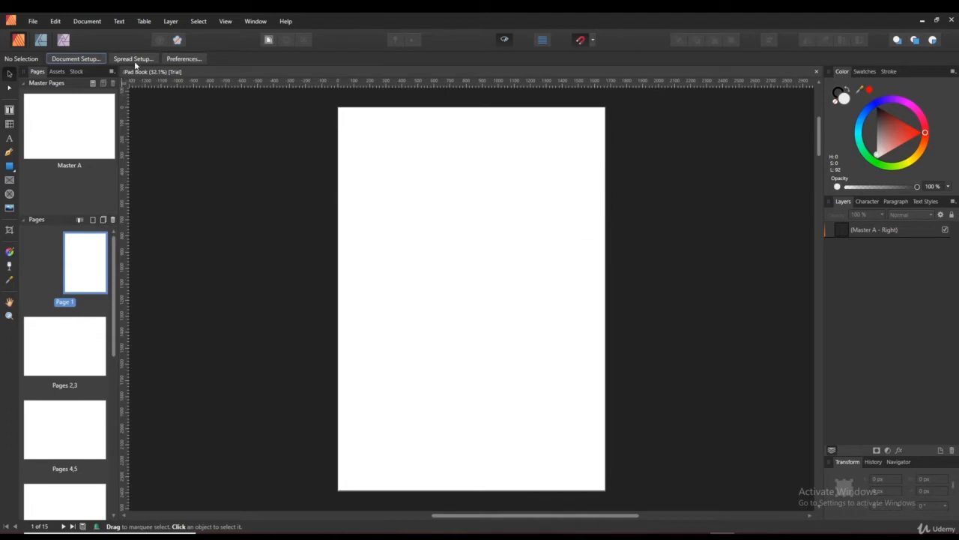
Step: Switch the spread setup to Selected Spreads and examine its options for page dimensions, type and preset
click(134, 60)
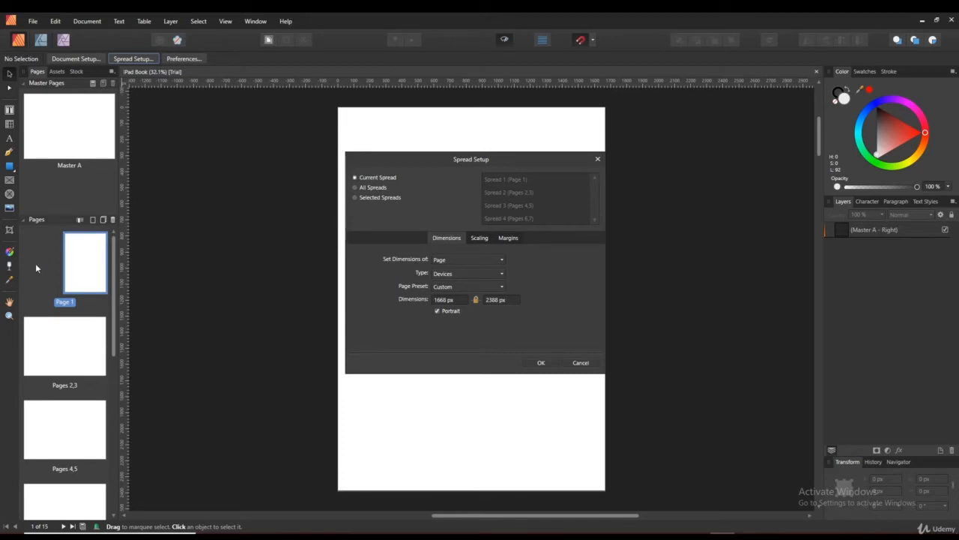
click(387, 197)
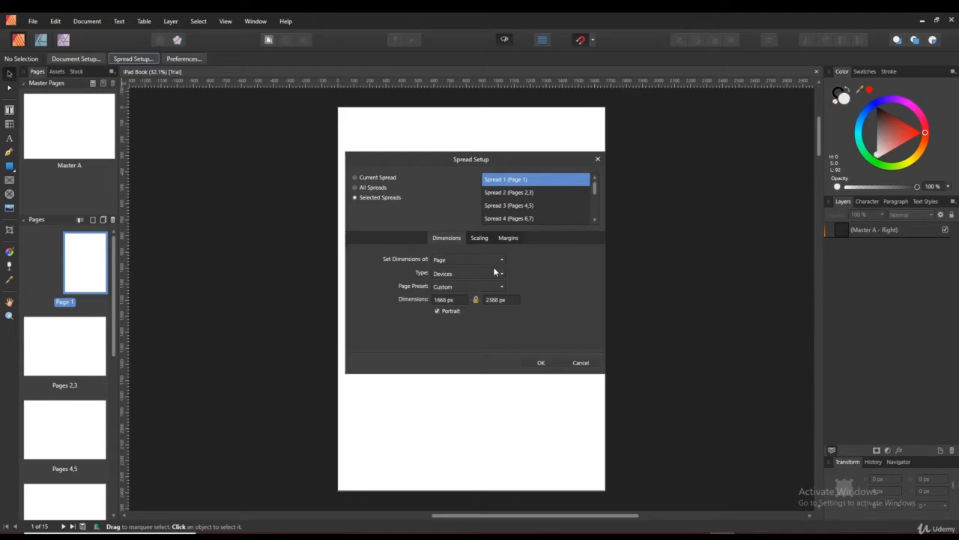
click(467, 260)
click(469, 263)
click(457, 274)
click(455, 294)
click(457, 289)
click(457, 295)
Step: Examine the spread setup's Scaling and Margins settings and the All Spreads option, and cancel the setup
click(479, 239)
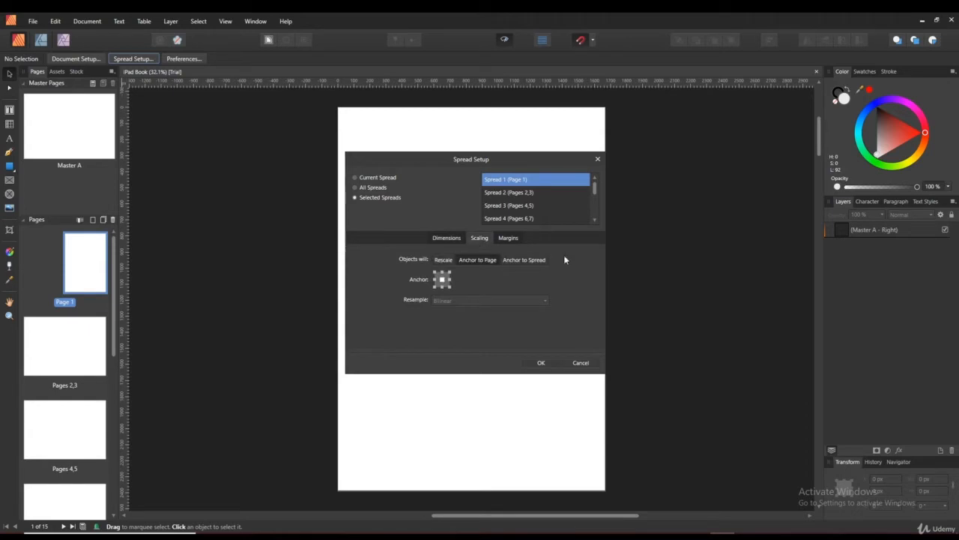
click(503, 239)
click(445, 239)
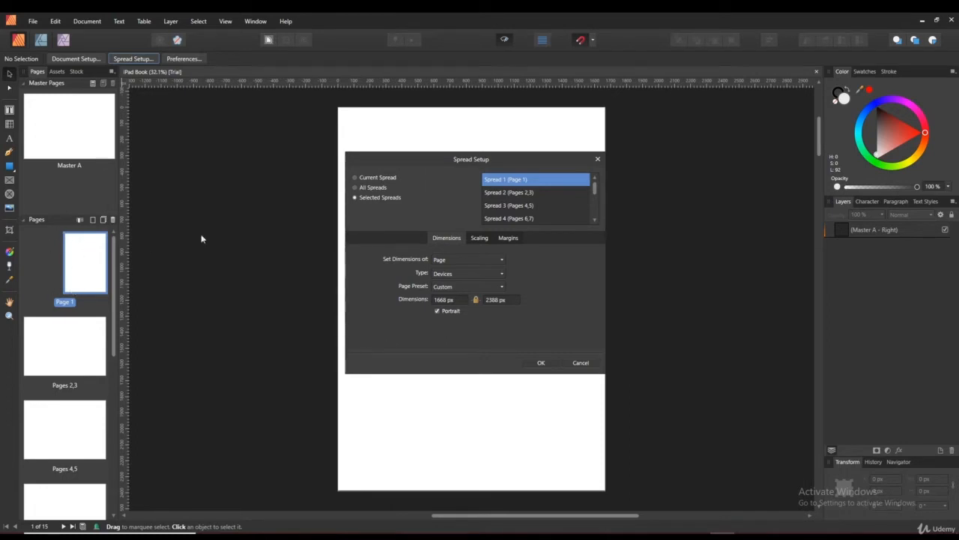
click(372, 188)
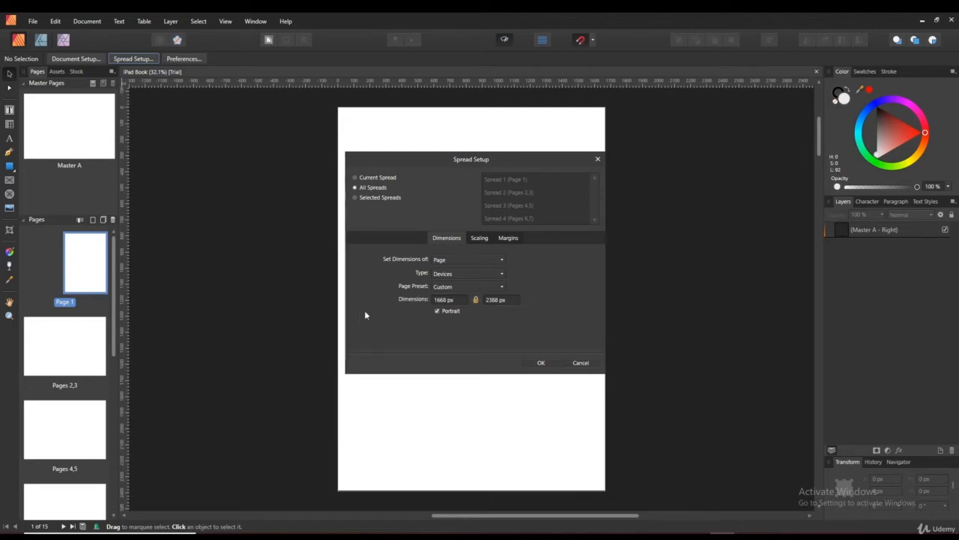
click(581, 363)
drag(278, 353, 424, 232)
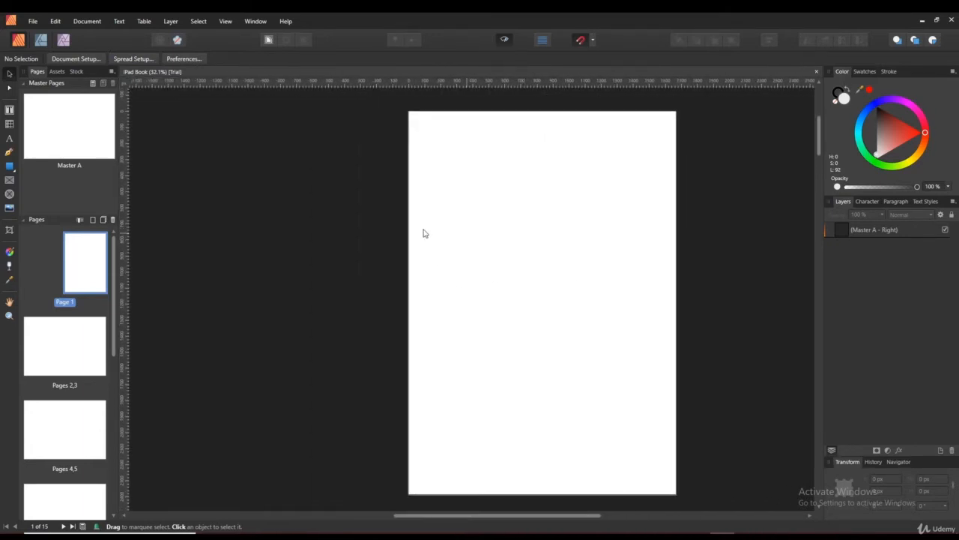
click(9, 302)
drag(552, 305, 452, 293)
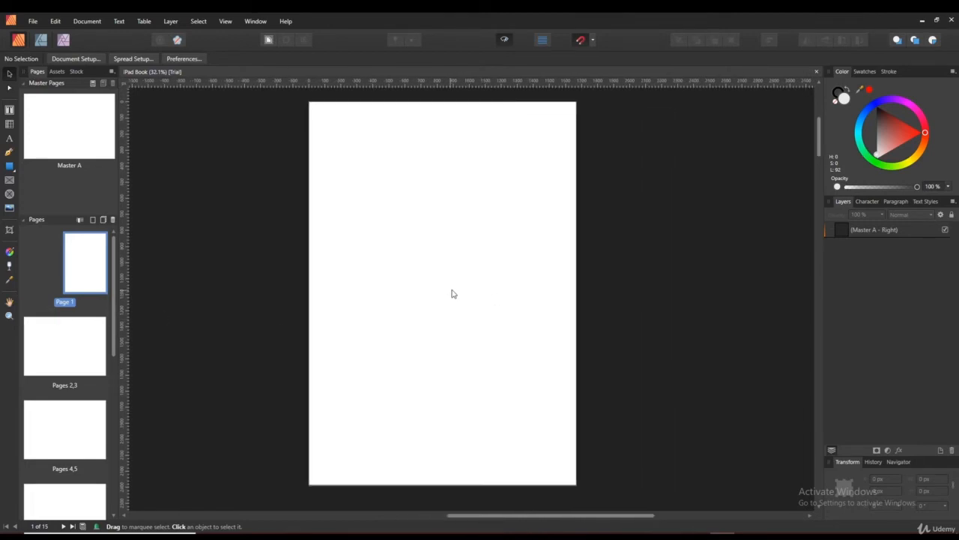
drag(345, 308, 466, 278)
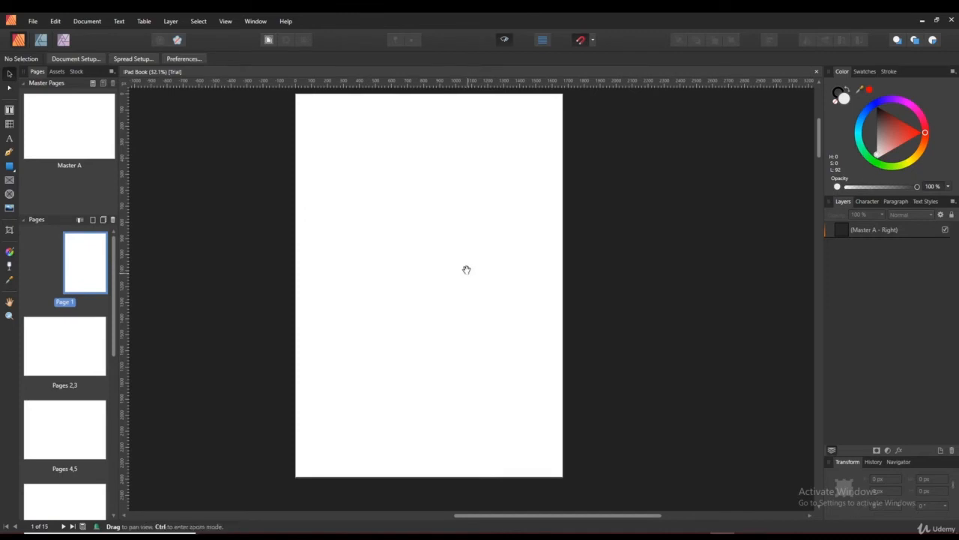
drag(349, 233, 471, 281)
drag(405, 335, 436, 305)
key(v)
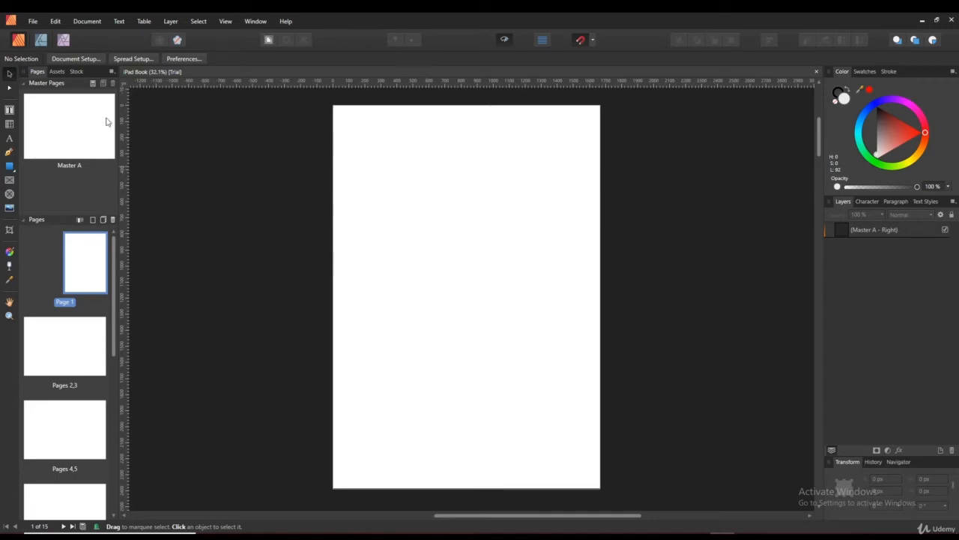
Step: Open the Master A spread on the canvas for editing
click(78, 142)
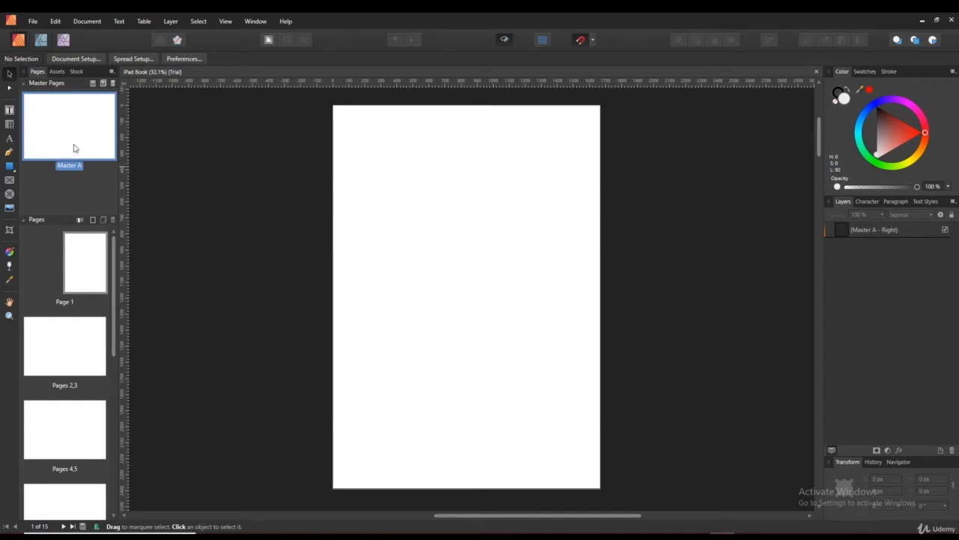
scroll(69, 304, down, 2)
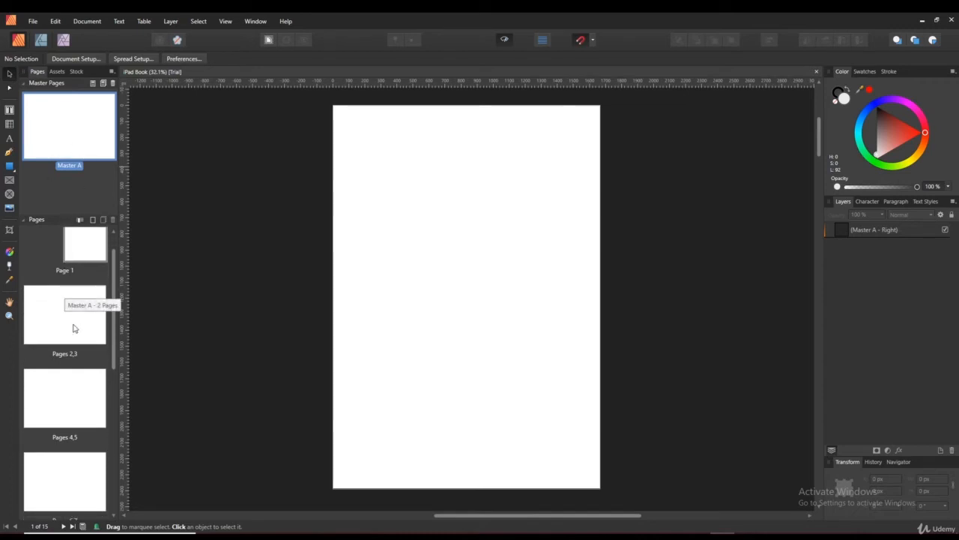
scroll(76, 330, up, 3)
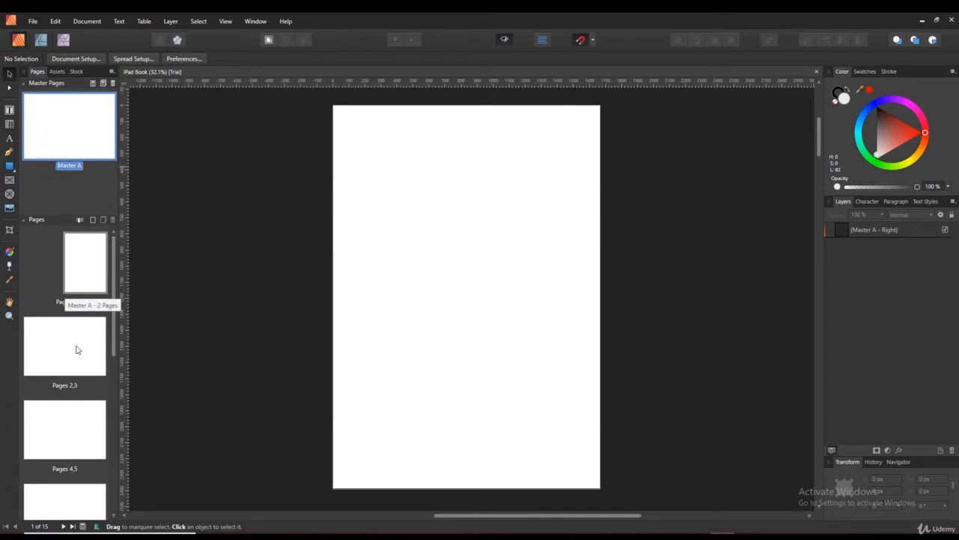
double_click(52, 134)
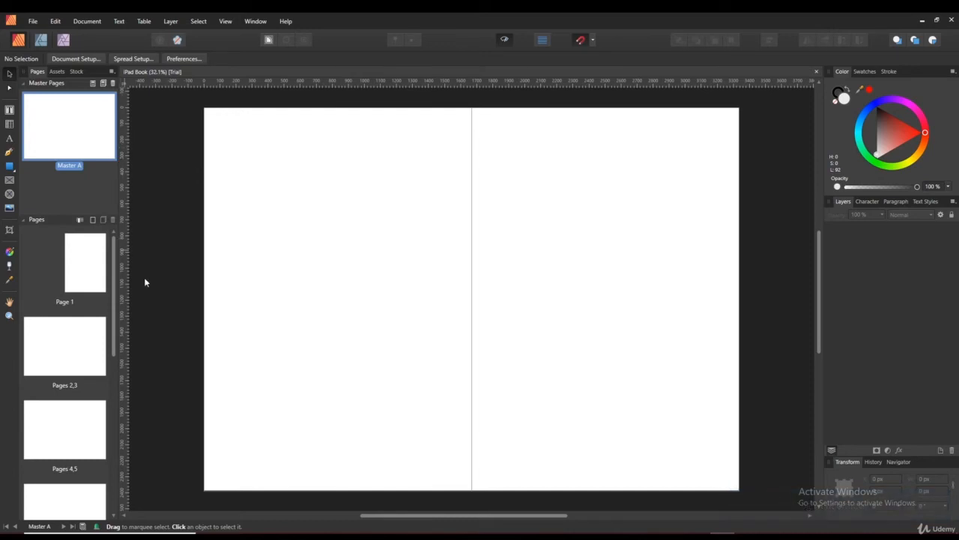
Step: Draw a trial rectangle of about 881 by 912 px on Master A's left page and delete it
click(10, 166)
drag(280, 197, 422, 343)
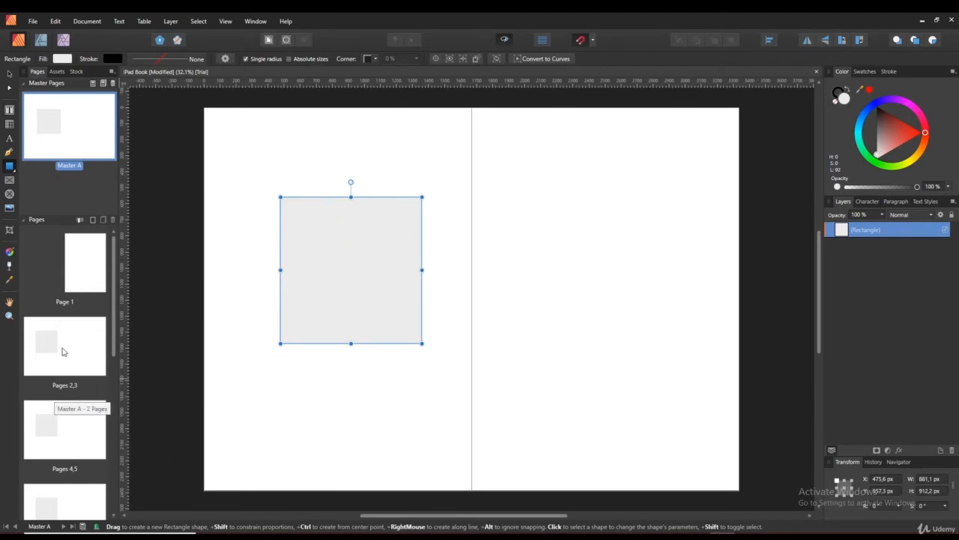
key(Delete)
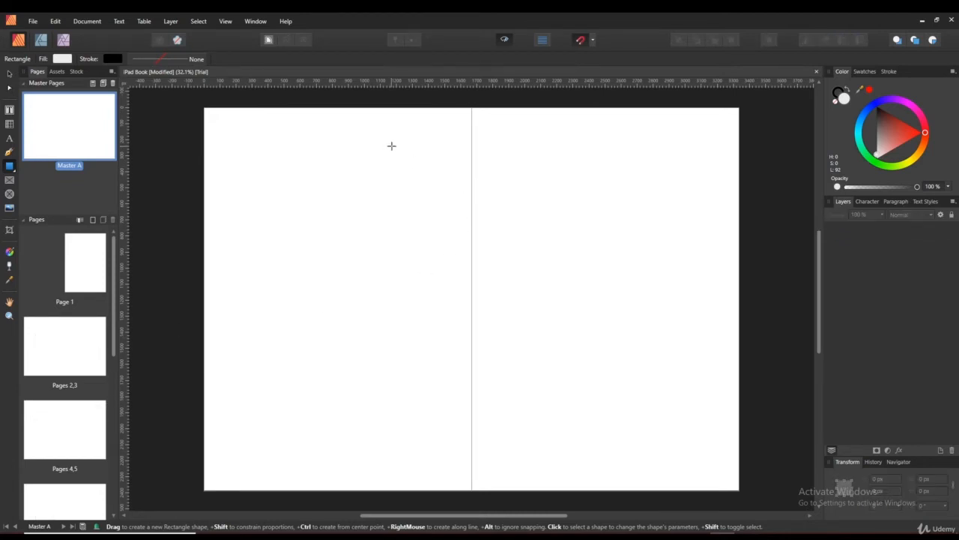
Step: Draw a rectangle of about 1189 by 1345 px across both pages of Master A and check the page thumbnails for it
drag(390, 146, 583, 361)
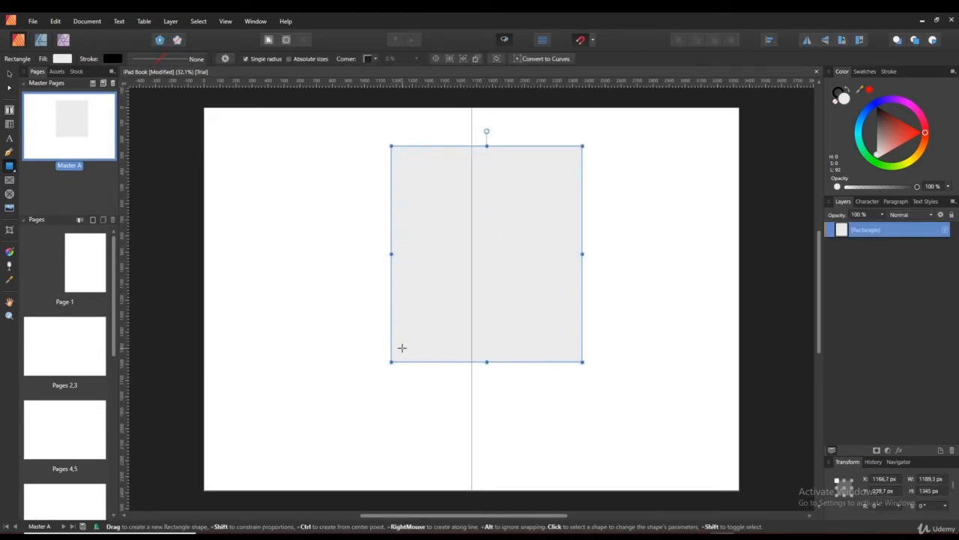
scroll(71, 341, down, 5)
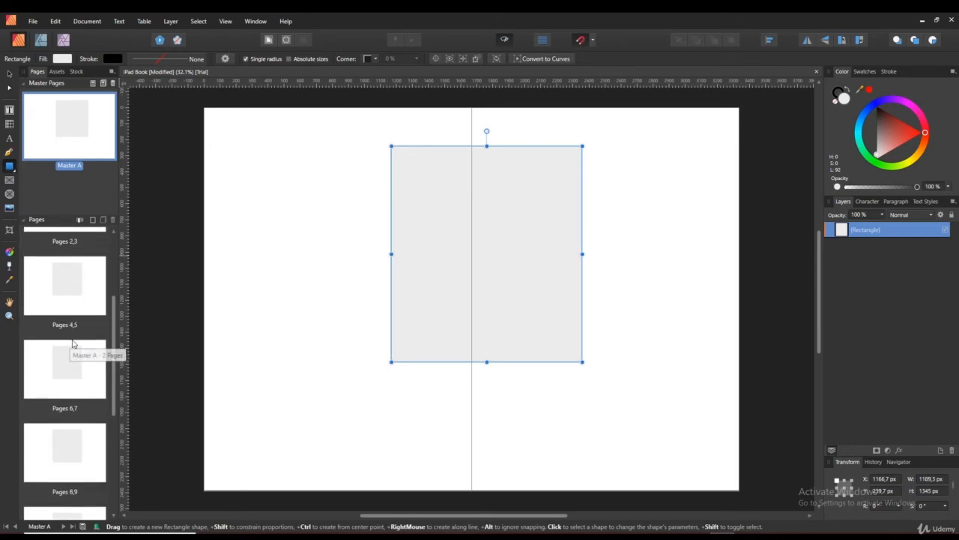
scroll(72, 341, down, 1)
scroll(75, 349, up, 2)
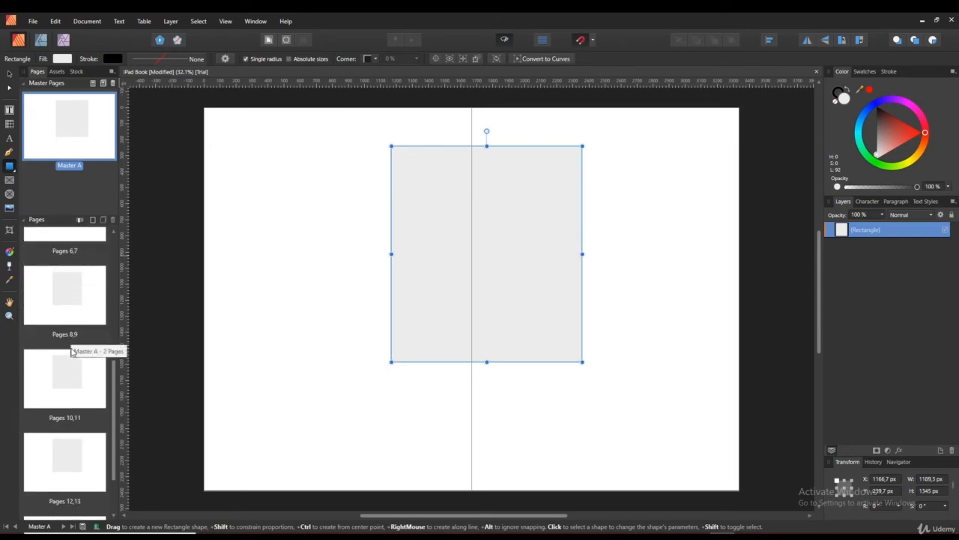
Step: Compare page 1 with the Master A spread to see which half of the rectangle the single page takes over
scroll(74, 355, up, 3)
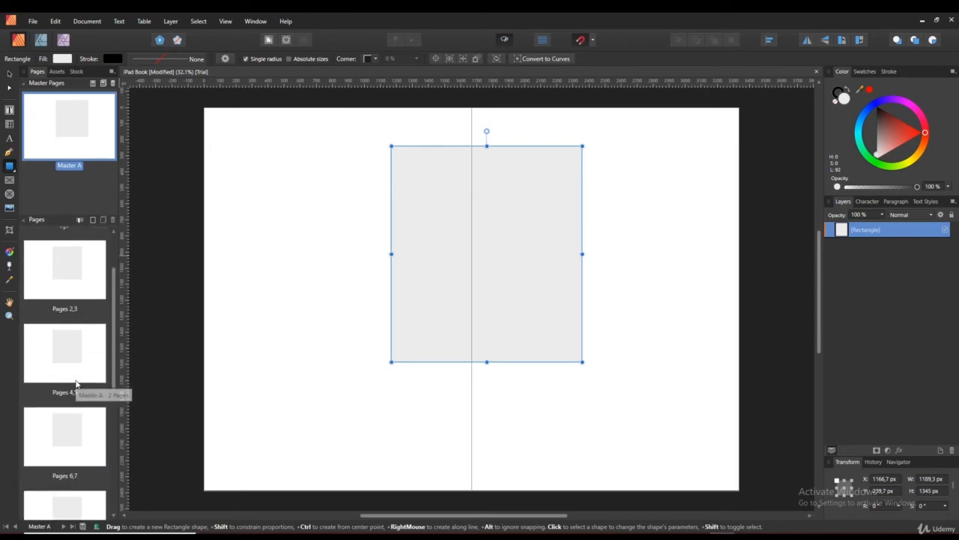
scroll(79, 299, up, 1)
click(79, 250)
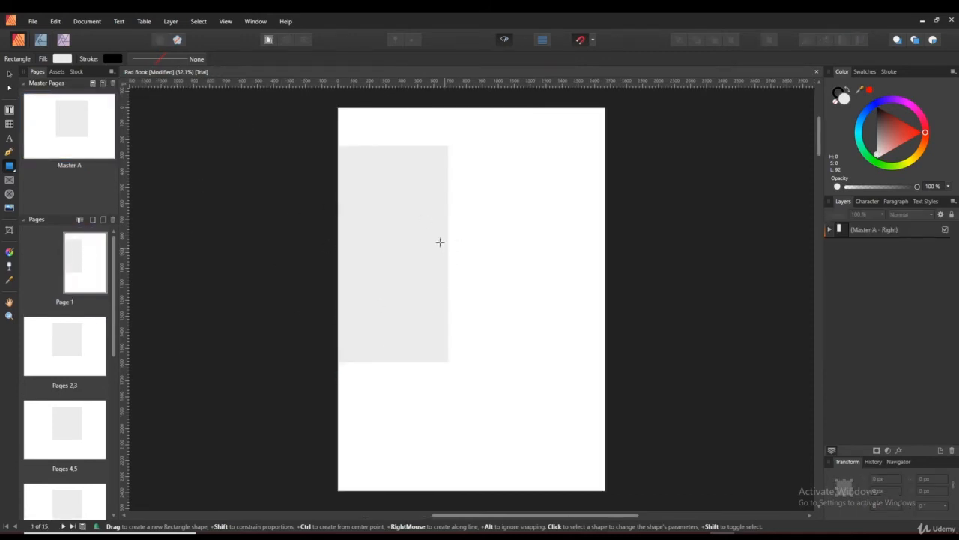
click(64, 136)
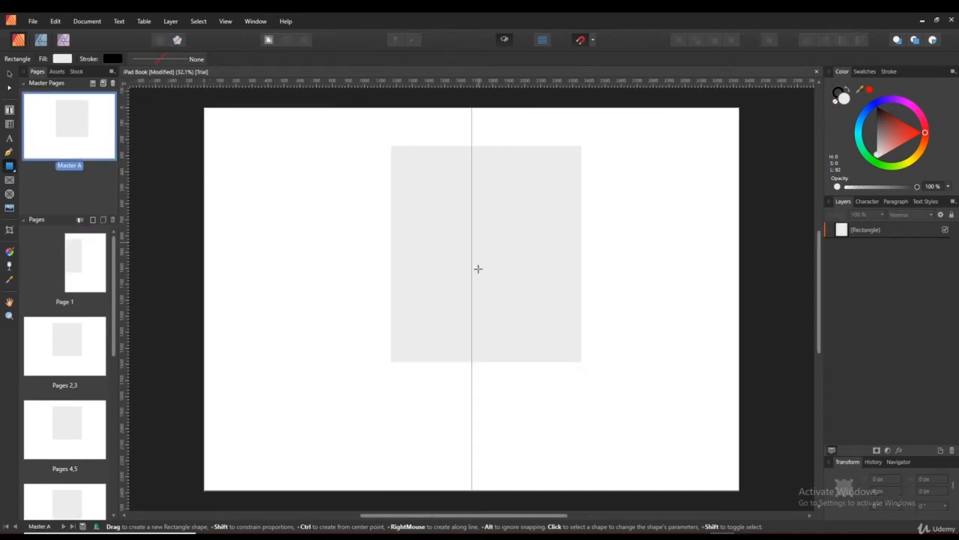
click(76, 284)
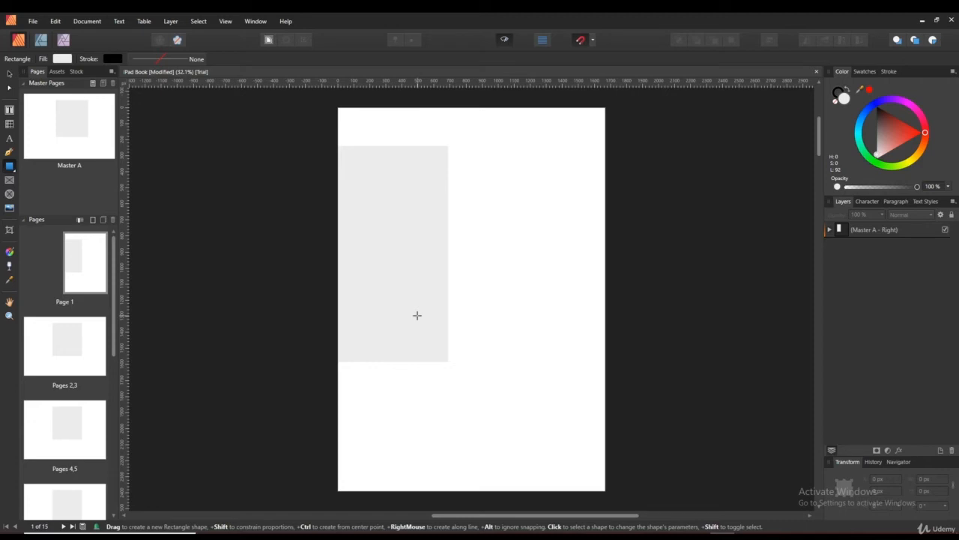
click(78, 123)
scroll(426, 244, up, 2)
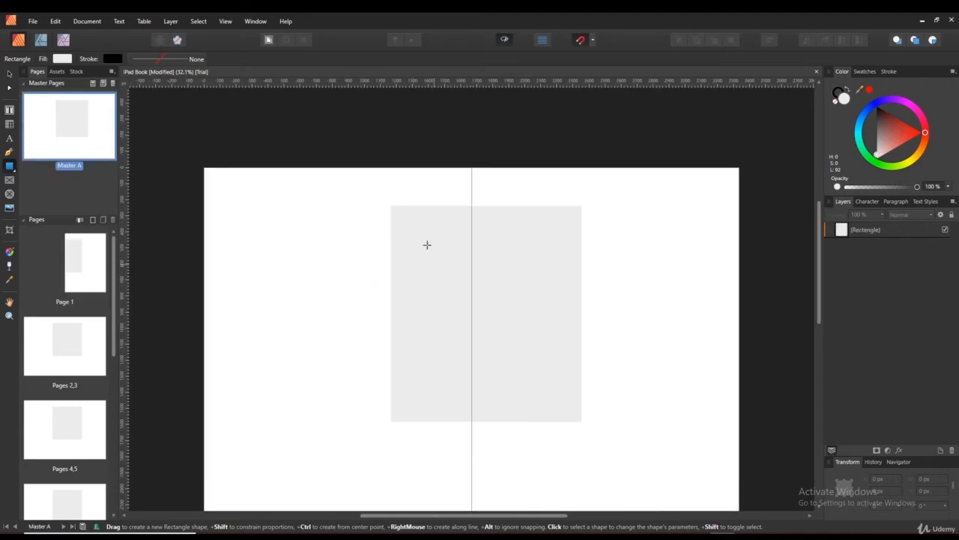
scroll(427, 244, down, 2)
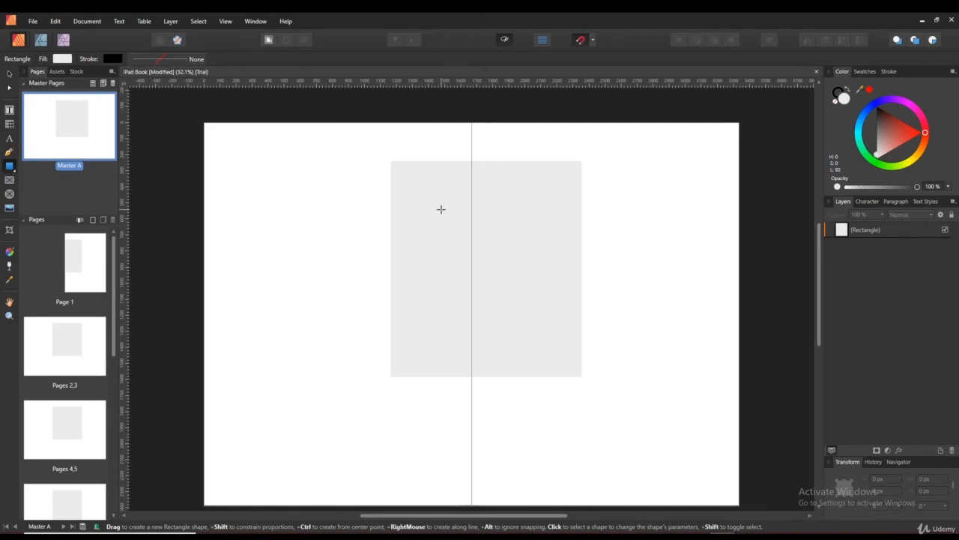
scroll(450, 307, down, 1)
Step: Replace Master A's rectangle with one of about 3610 by 2544 px that covers the whole spread
click(478, 312)
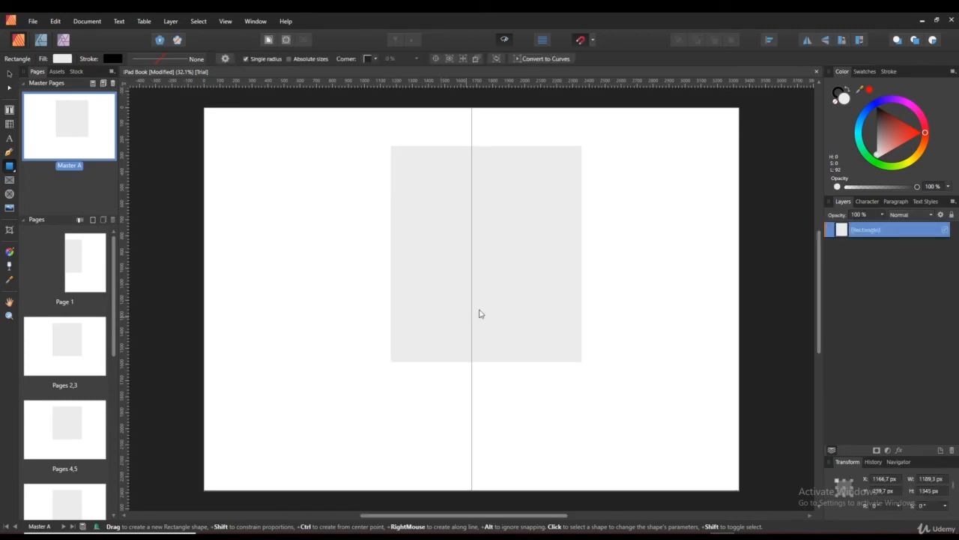
key(Delete)
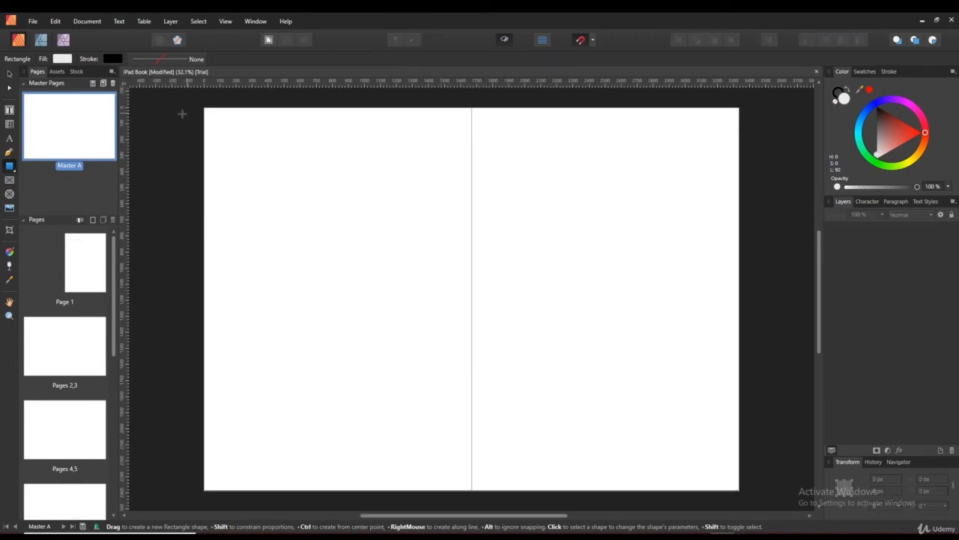
drag(183, 108, 762, 481)
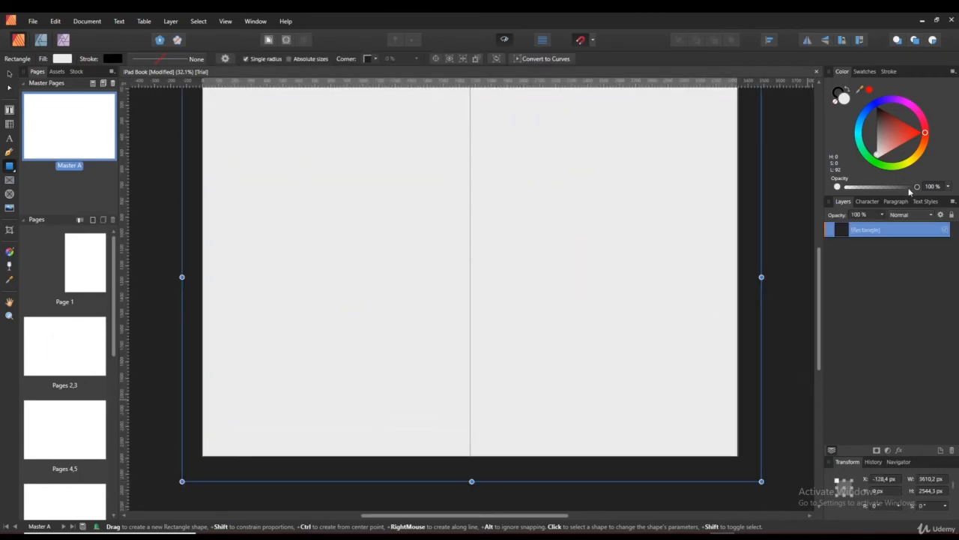
Step: Try a red fill on the spread-wide rectangle of Master A and undo it
drag(882, 138, 923, 132)
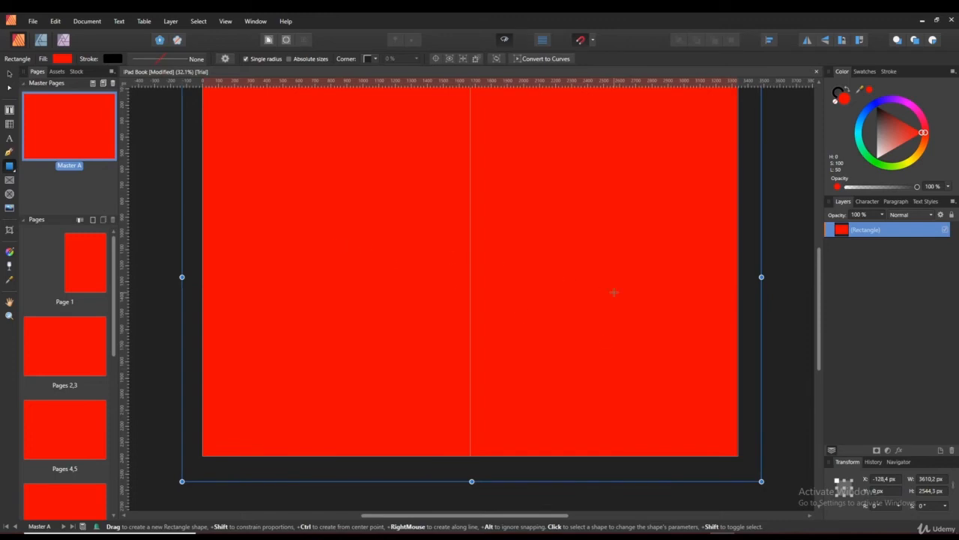
scroll(615, 293, up, 2)
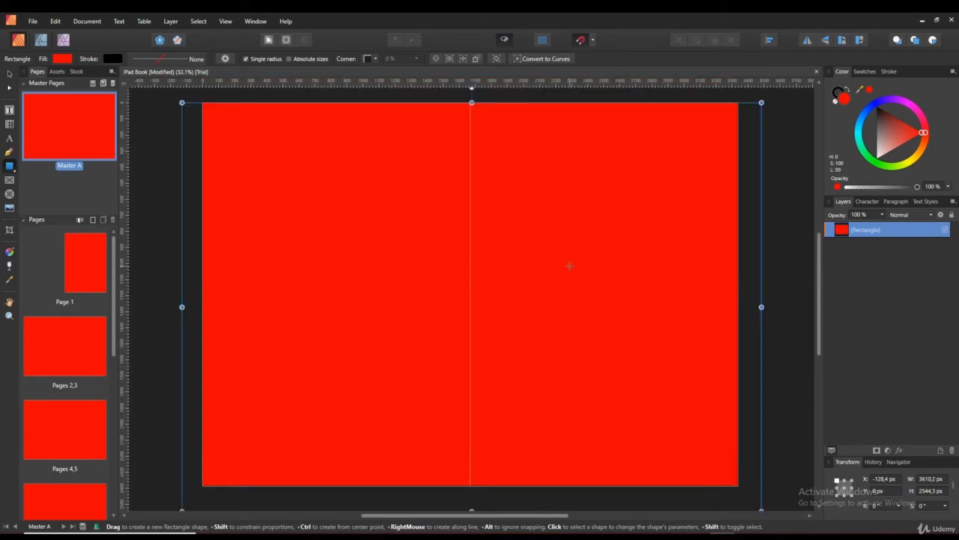
key(ctrl+z)
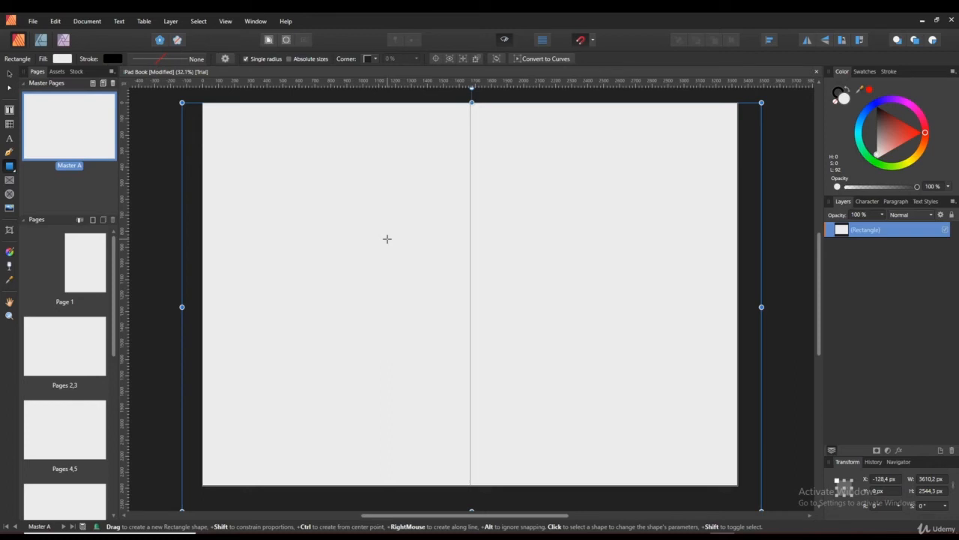
Step: Open the settings for adding a new master page, review the name and dimensions, and cancel
click(10, 74)
click(68, 191)
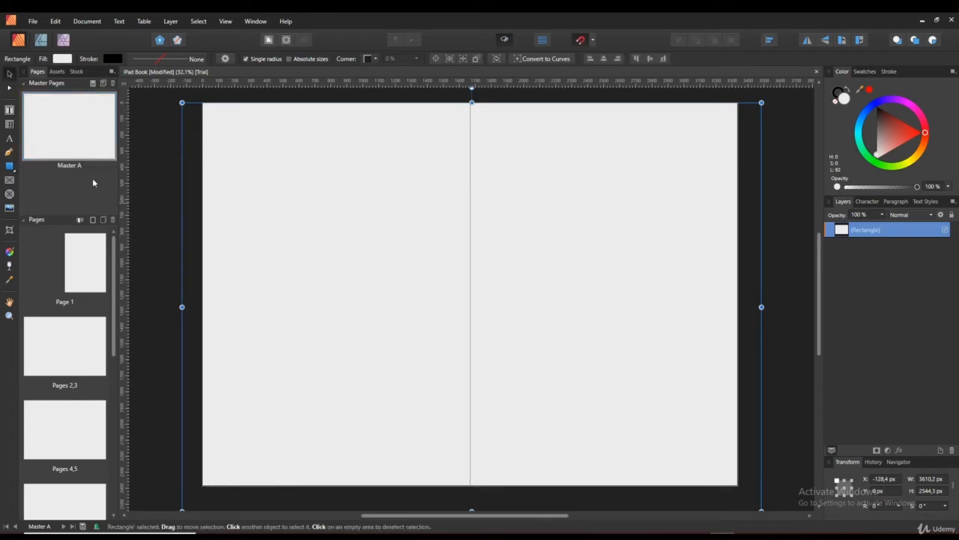
click(94, 84)
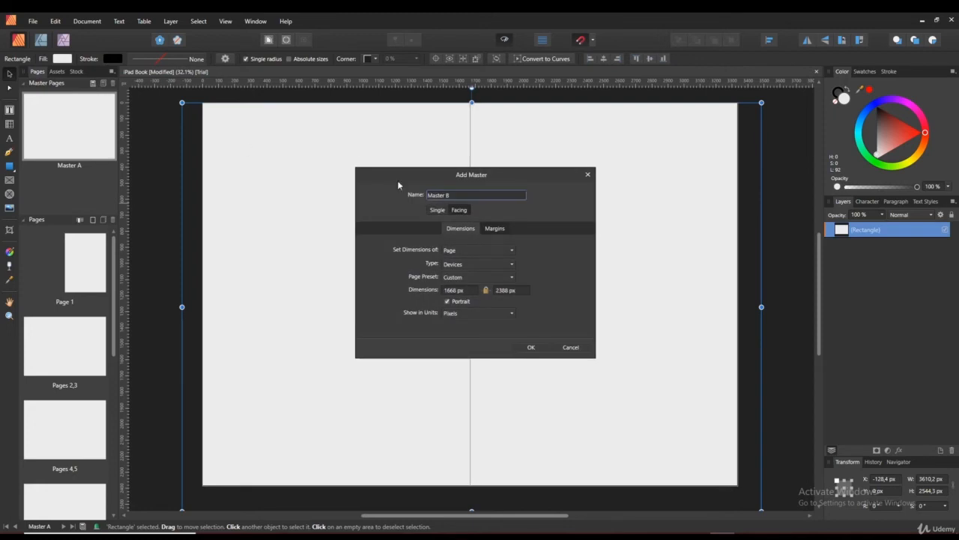
click(571, 347)
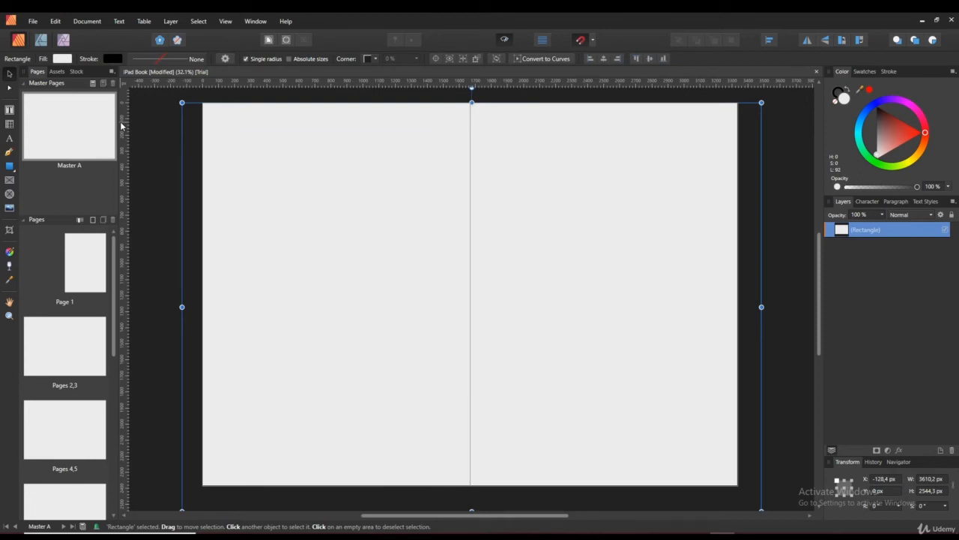
Step: Draw a rectangle of about 785 by 1277 px across both pages of Master A and fill it blue
click(9, 166)
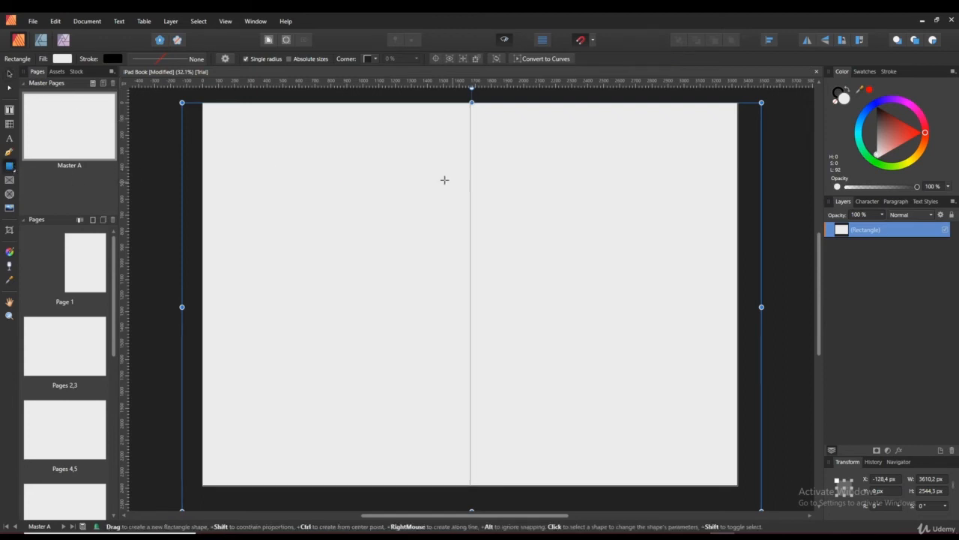
drag(416, 144, 542, 349)
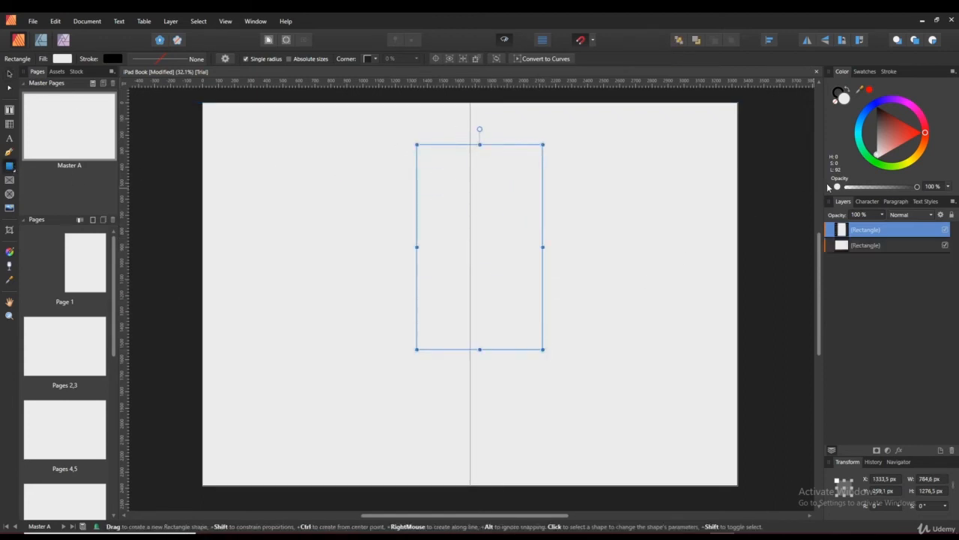
click(875, 106)
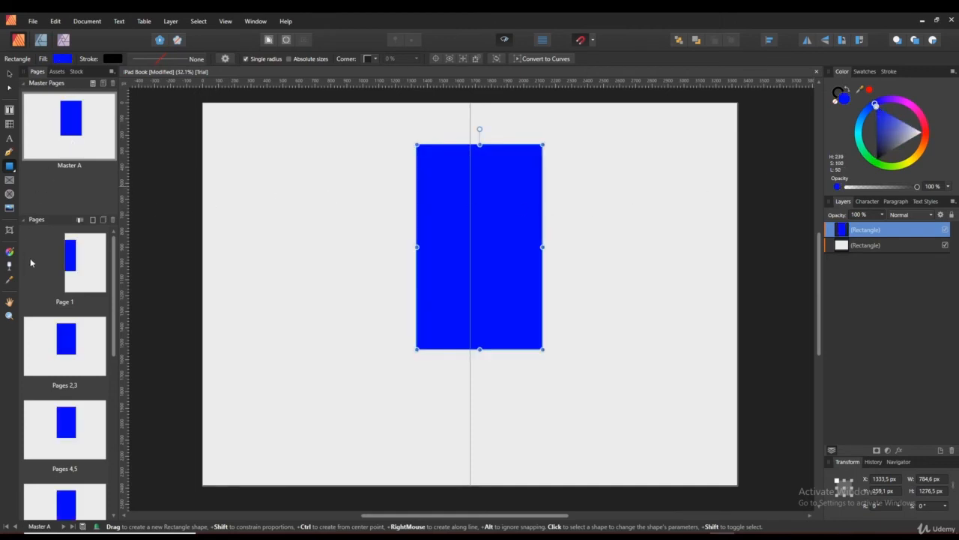
Step: Open page 1 and clear its masters
click(83, 260)
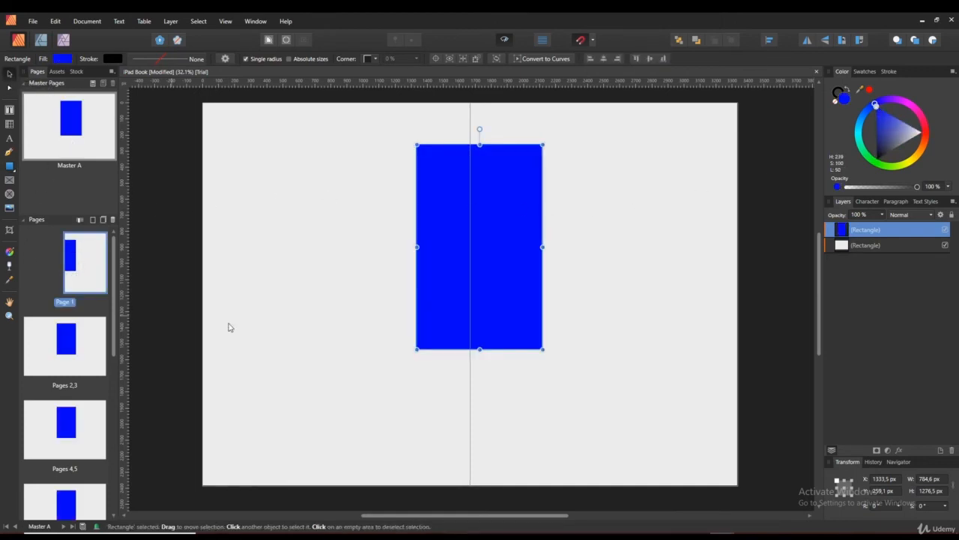
double_click(94, 271)
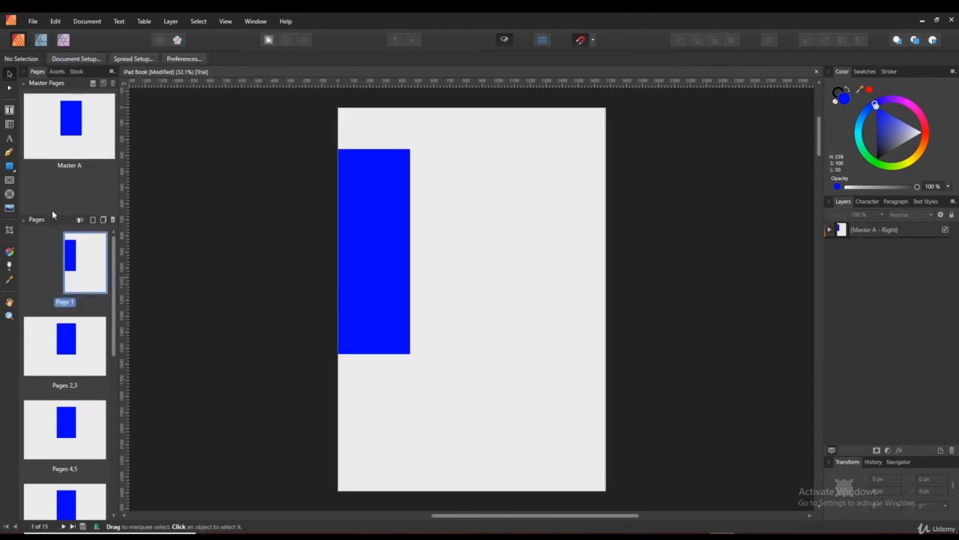
right_click(82, 260)
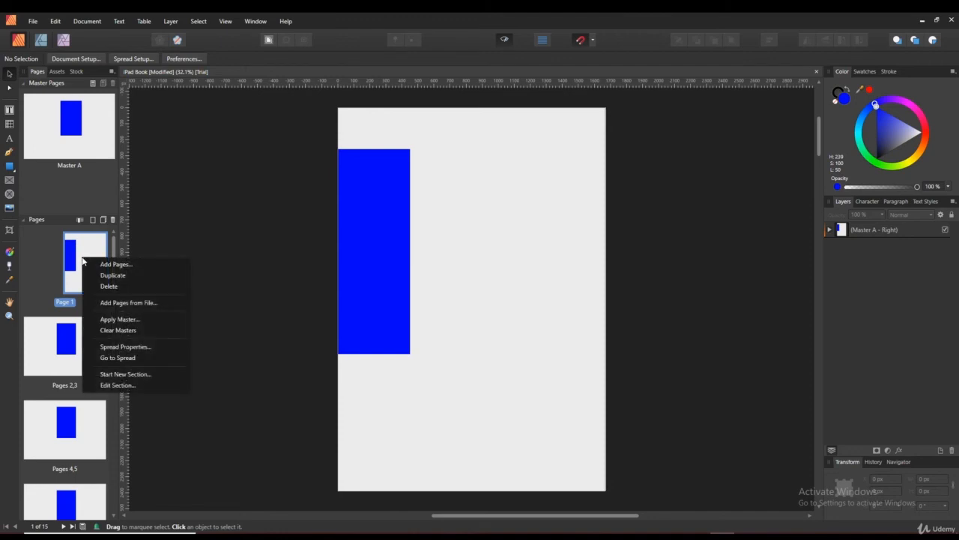
click(137, 334)
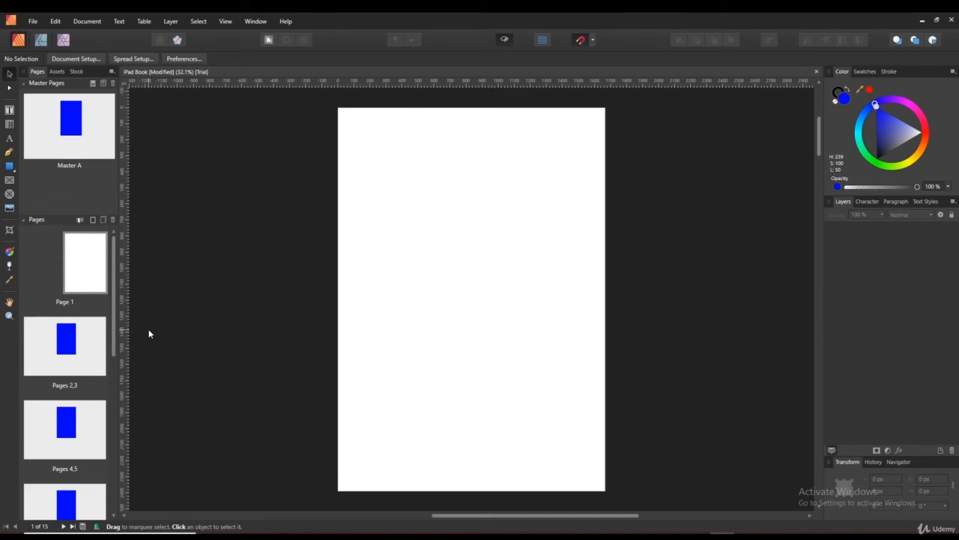
Step: Apply Master A to page 1 with Replace Existing on and Content set to Migrate
right_click(79, 269)
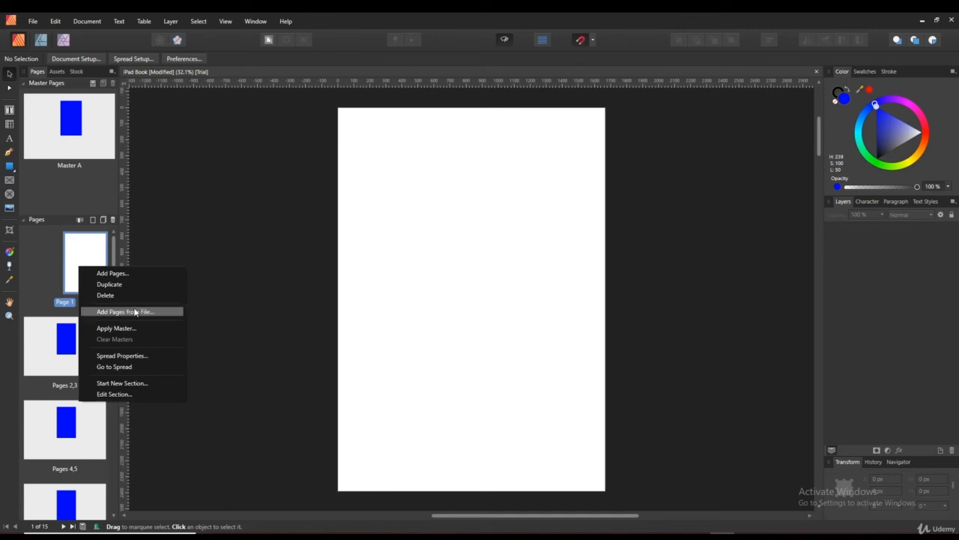
click(140, 329)
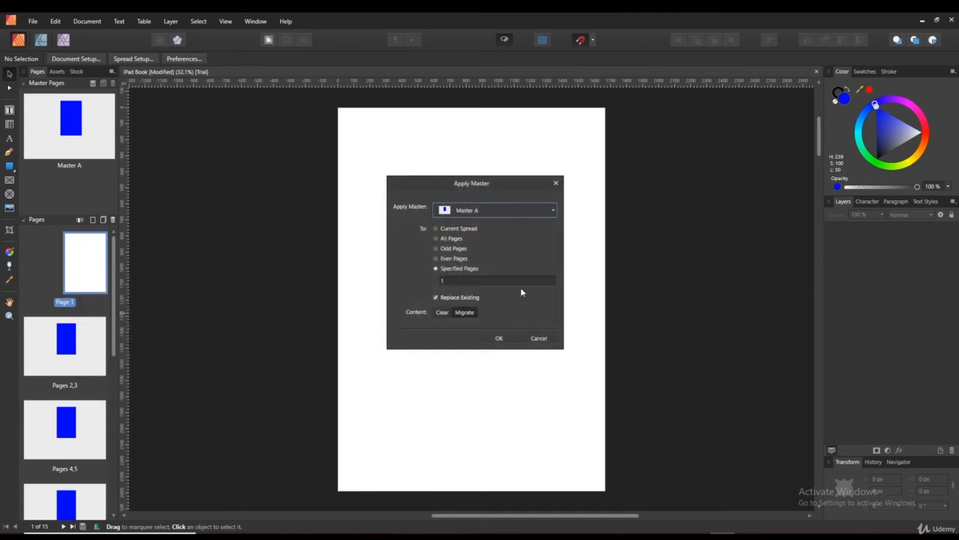
click(503, 341)
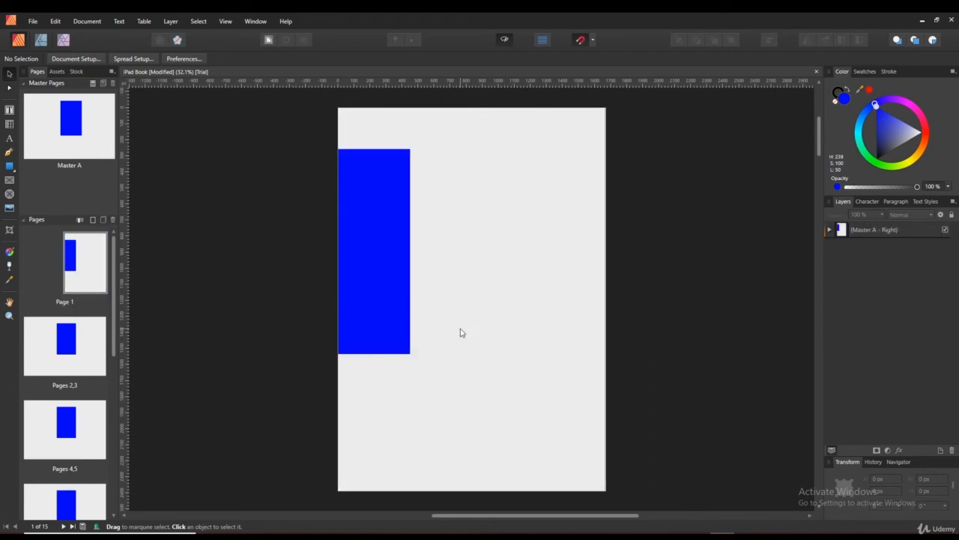
Step: Undo the master application and clearing on page 1 and the blue fill of Master A's smaller rectangle
key(ctrl+z)
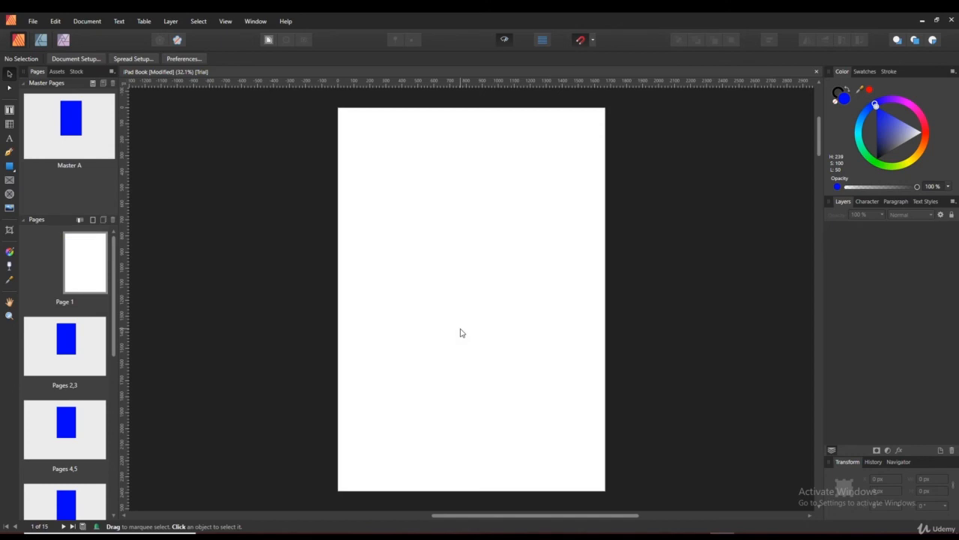
double_click(94, 145)
key(ctrl+z)
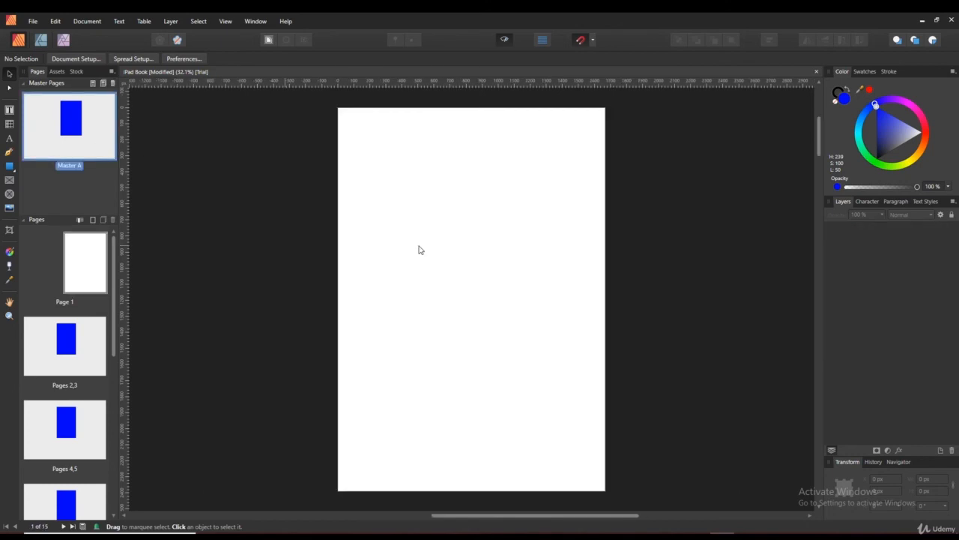
key(ctrl+z)
key(ctrl+z)
key(ctrl+z)
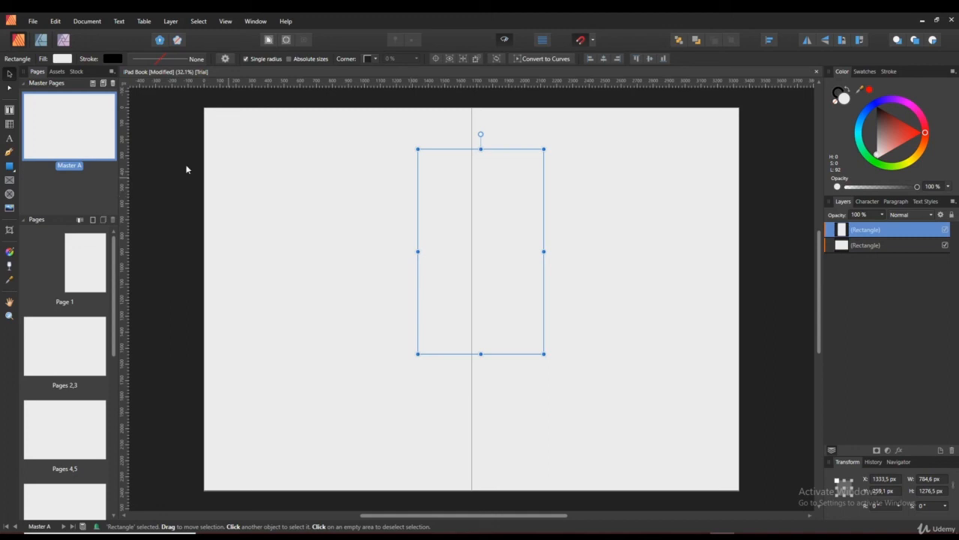
Step: Compare Master A with page 1 and the remaining page thumbnails to check which pages use the master
click(79, 267)
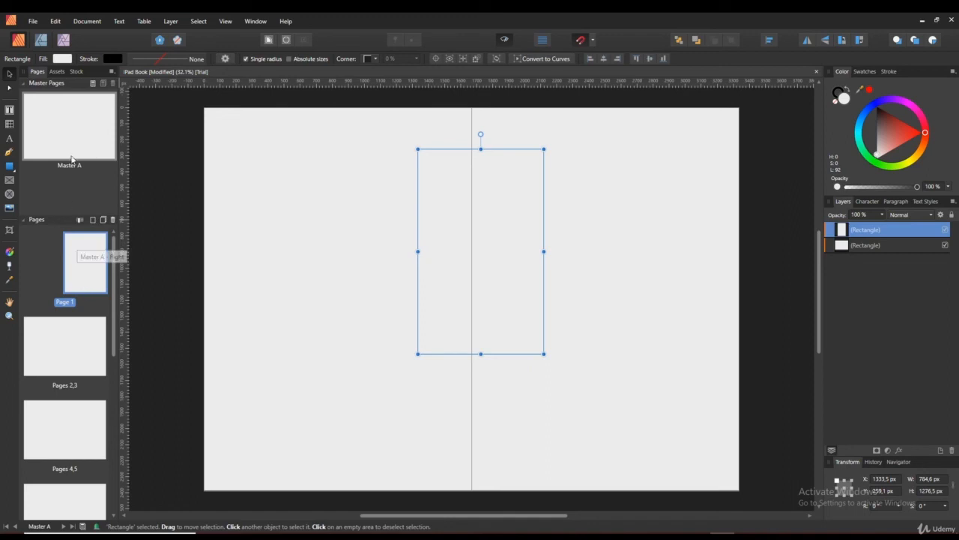
click(82, 135)
click(75, 182)
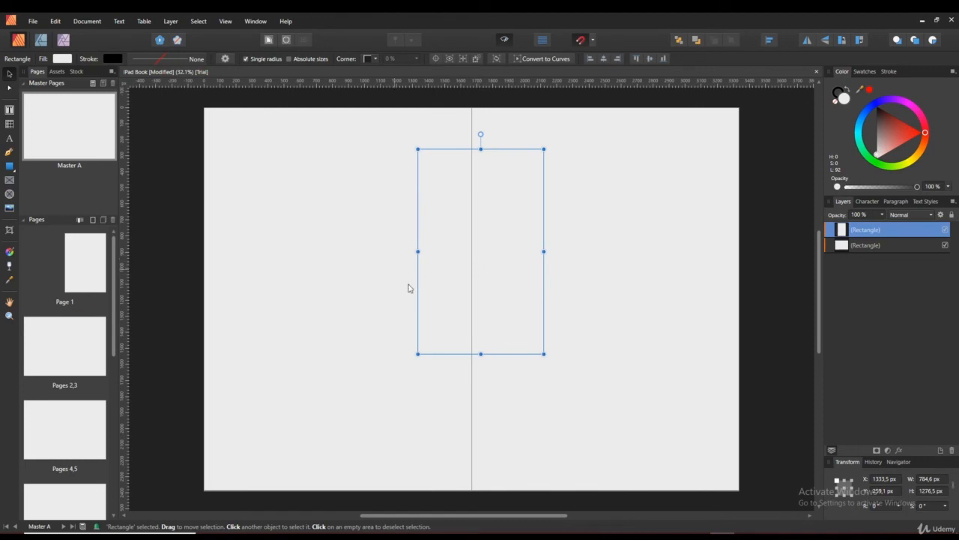
click(62, 128)
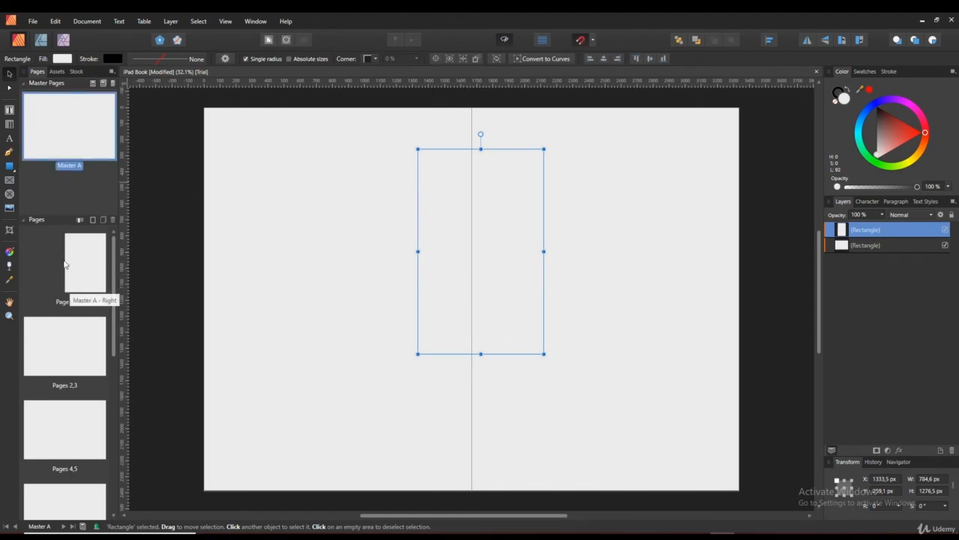
scroll(63, 264, down, 10)
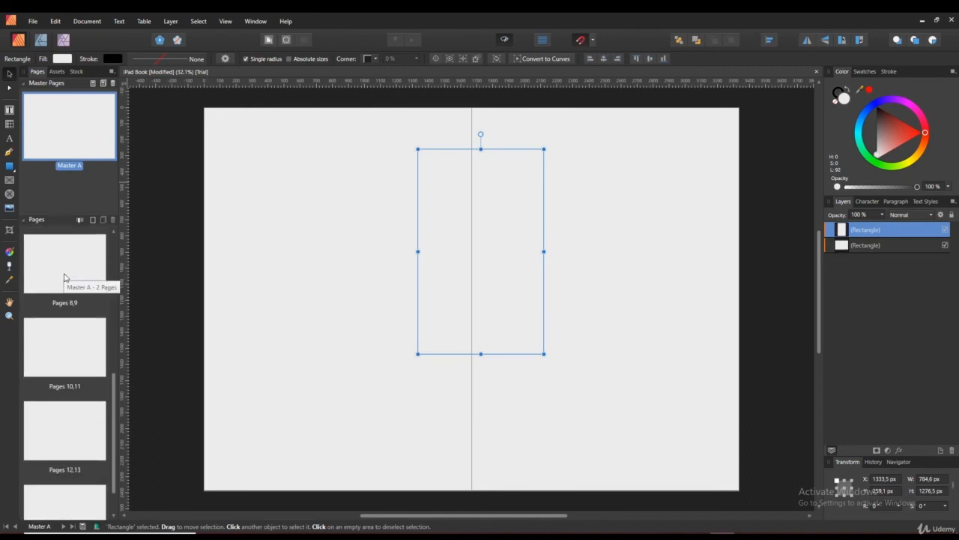
scroll(60, 292, up, 10)
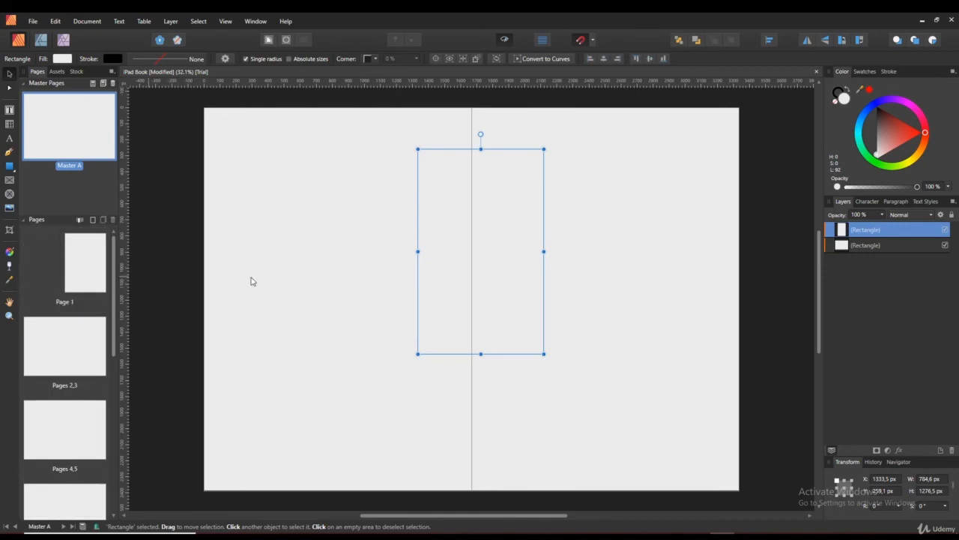
Step: Move the smaller rectangle onto Master A's right page, enlarge it to about 881 by 1367 px and fill it green
click(620, 249)
click(454, 252)
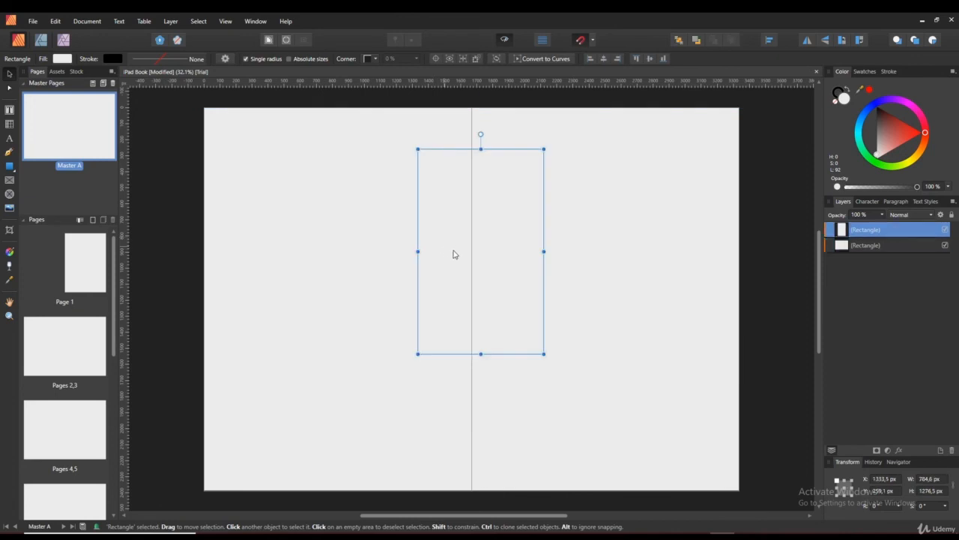
drag(450, 252, 597, 257)
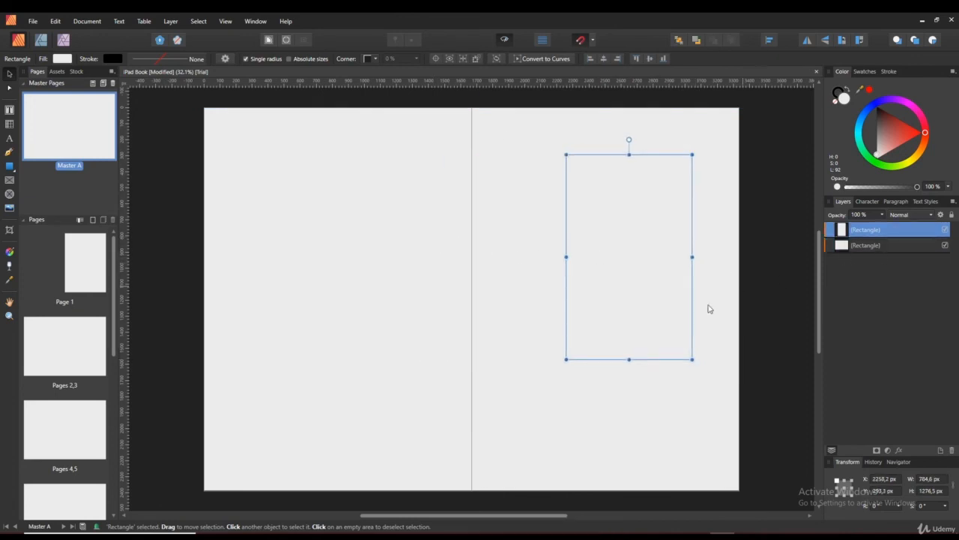
drag(693, 359, 708, 373)
drag(861, 142, 873, 159)
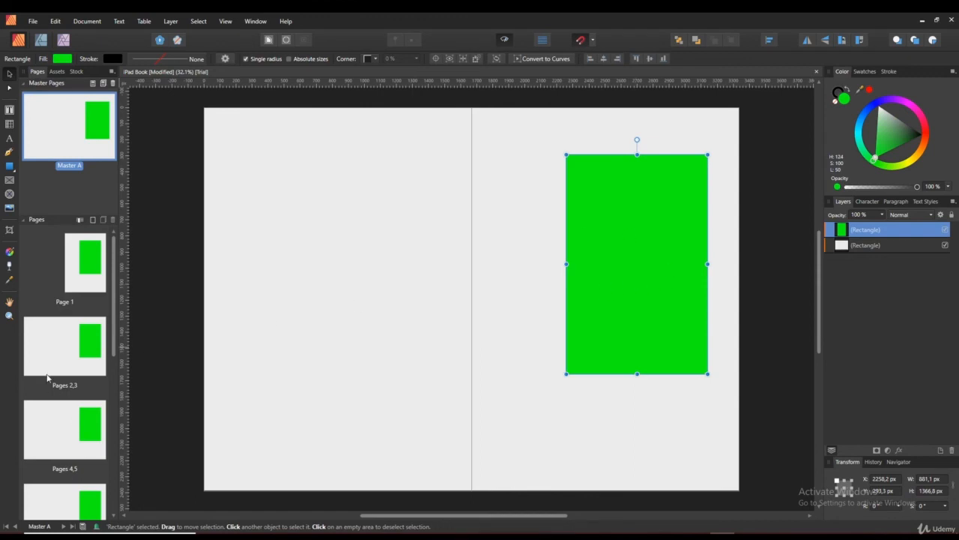
Step: Shift the green rectangle toward the spine of Master A and delete it
drag(613, 268, 570, 255)
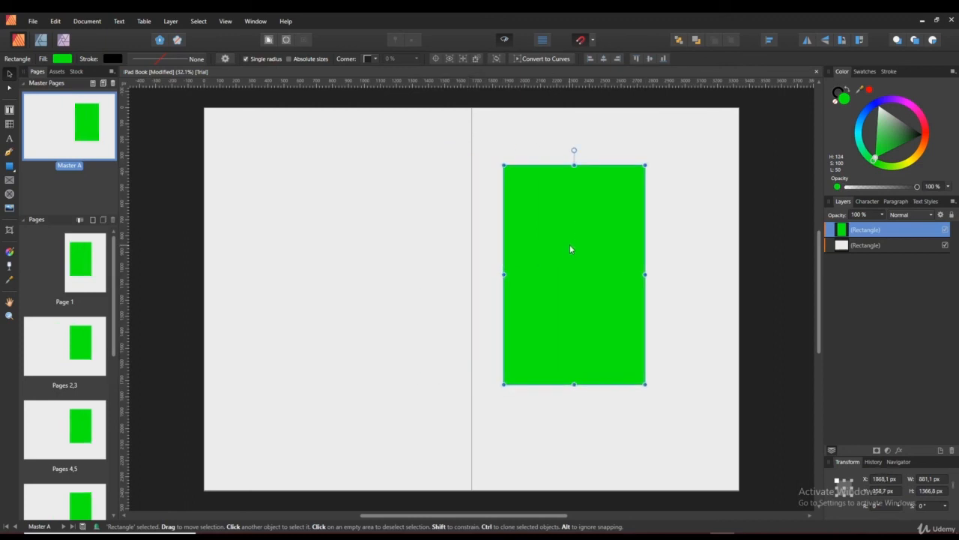
key(Delete)
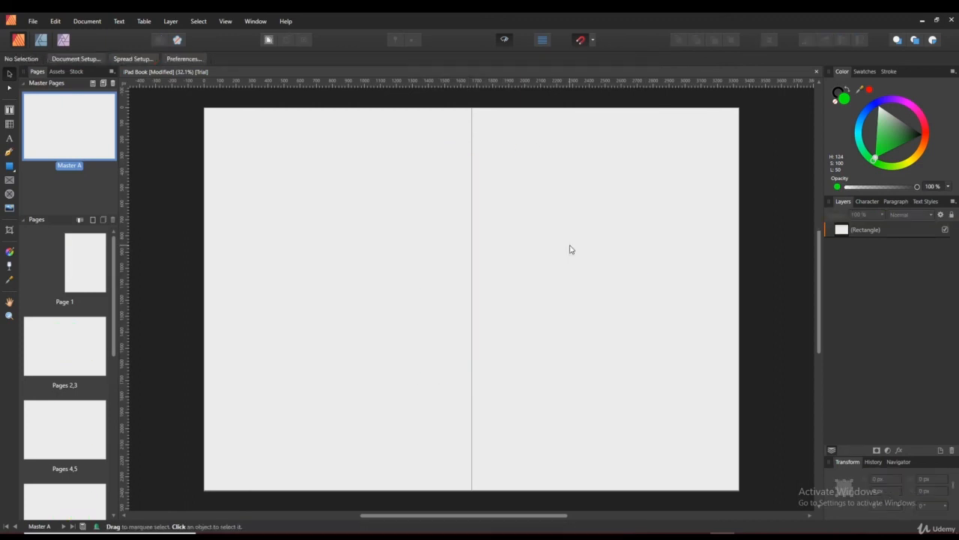